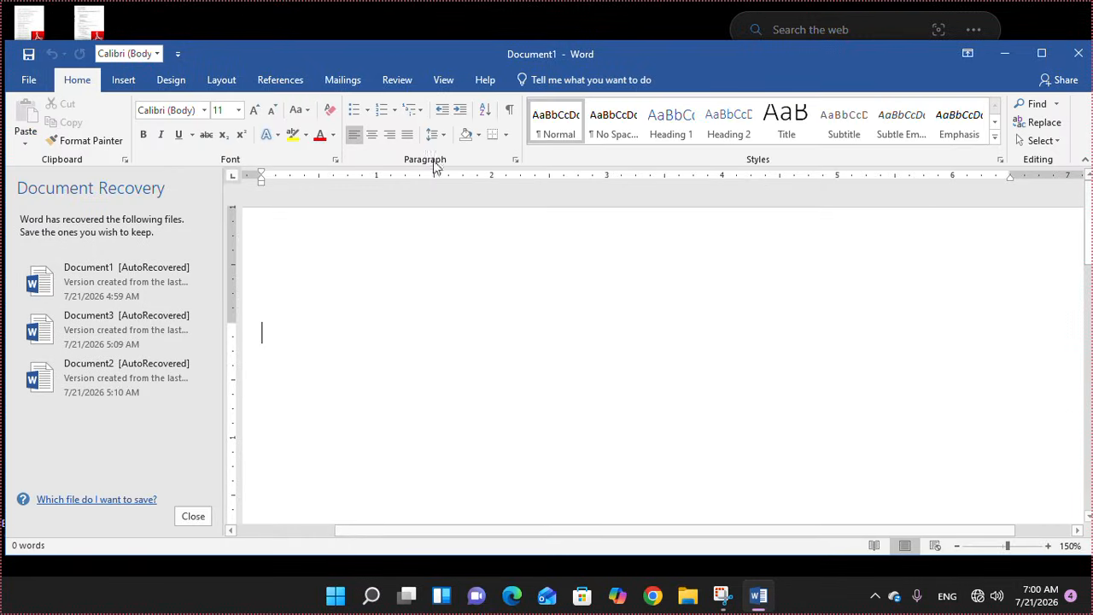
# Close Document Recovery and discard the recovered files, keeping only the blank document
pyautogui.click(200, 524)
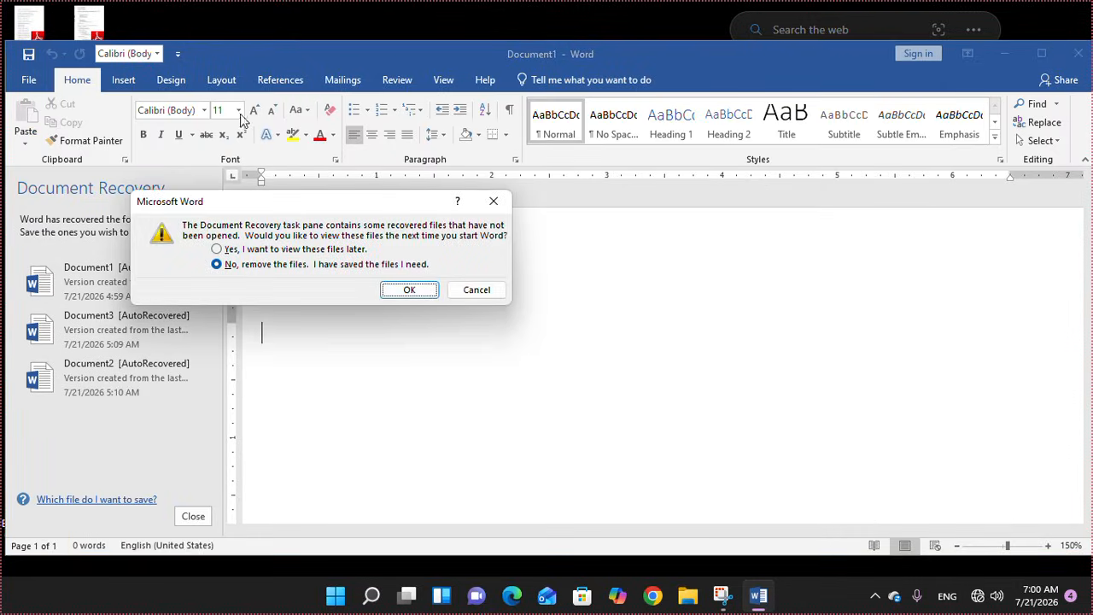
pyautogui.click(383, 264)
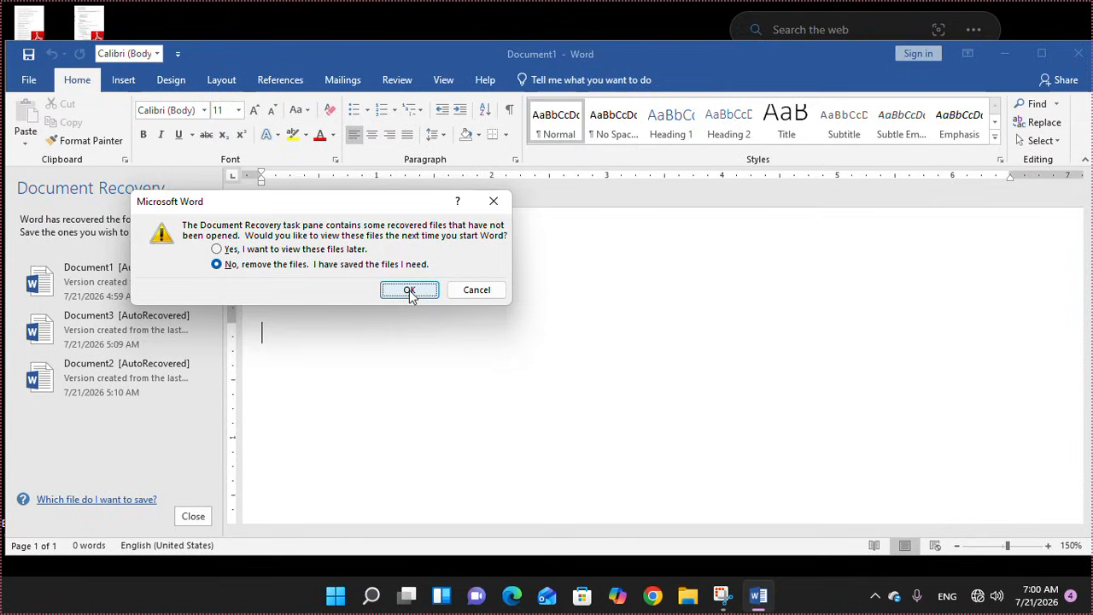
pyautogui.click(410, 290)
pyautogui.click(123, 80)
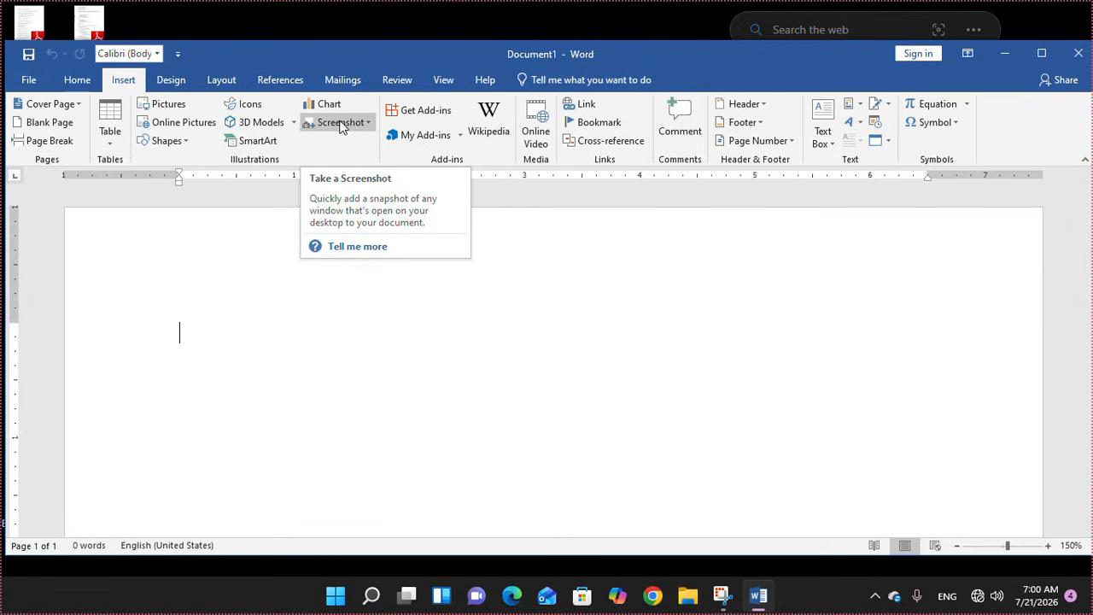
pyautogui.click(340, 124)
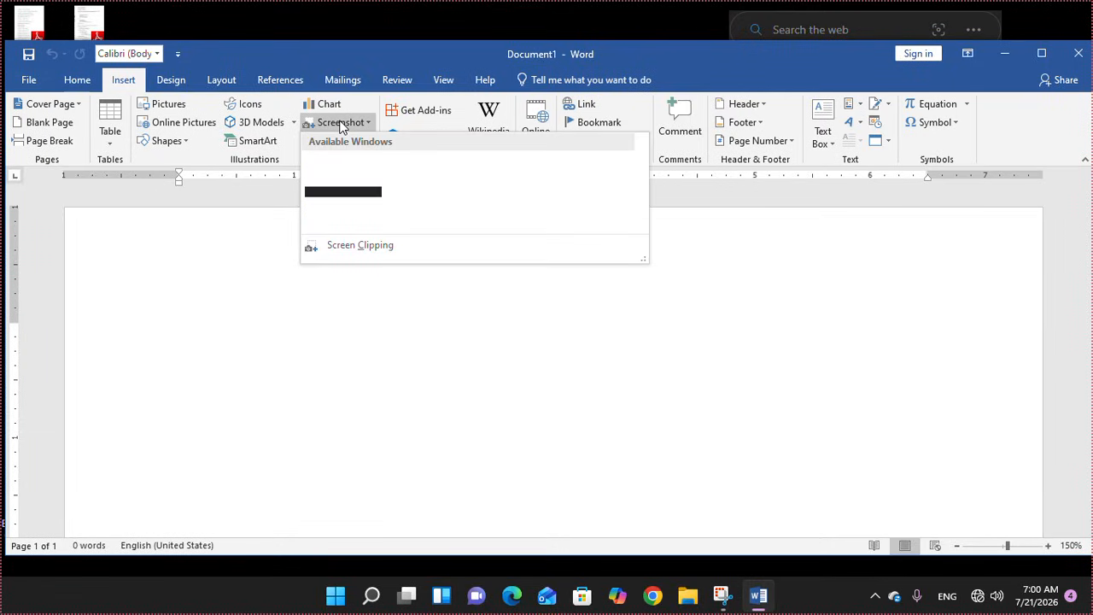
pyautogui.click(348, 248)
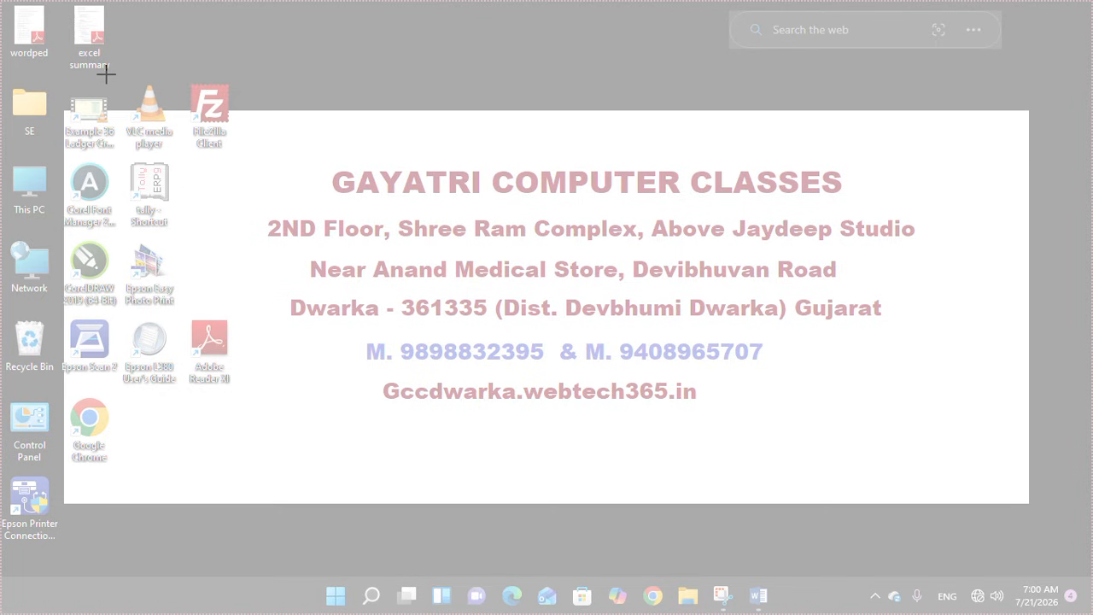
pyautogui.moveTo(112, 75); pyautogui.dragTo(926, 441)
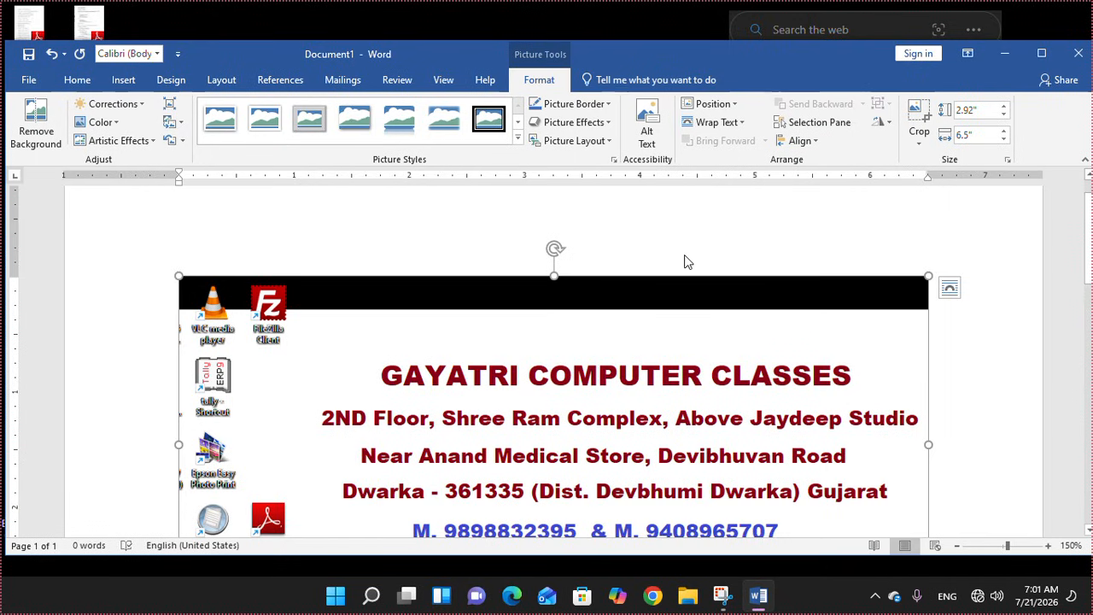
pyautogui.click(988, 407)
pyautogui.scroll(-3, 725, 390)
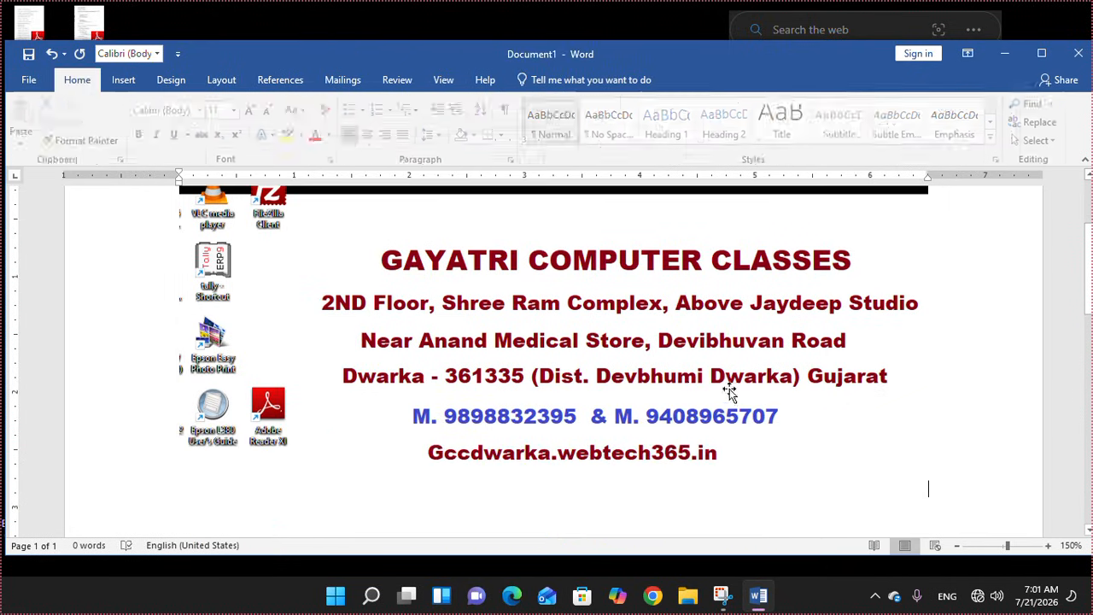
pyautogui.click(678, 367)
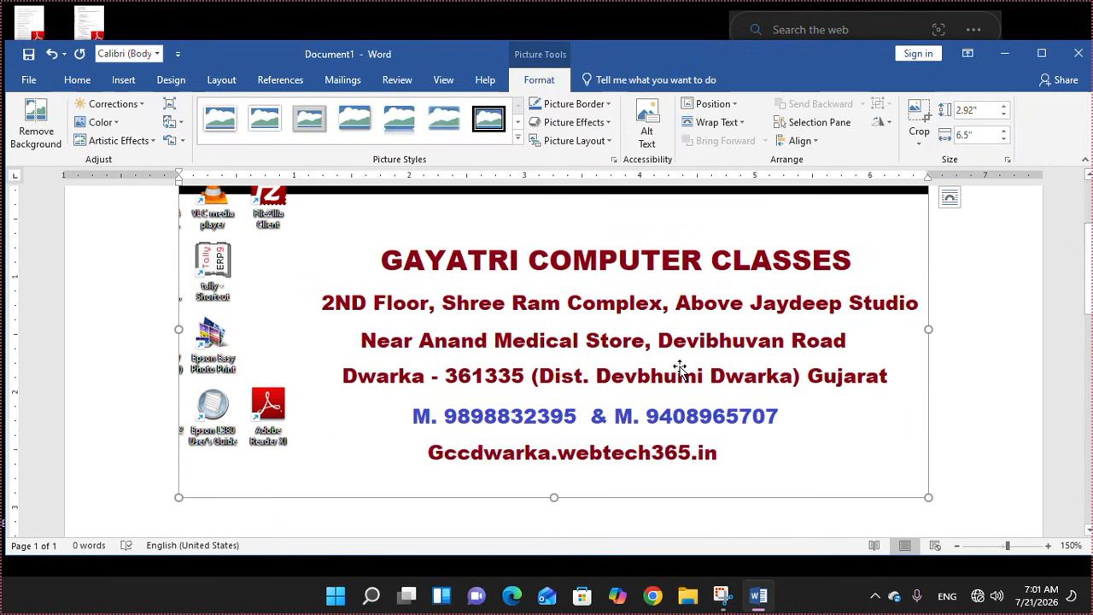
pyautogui.press('Delete')
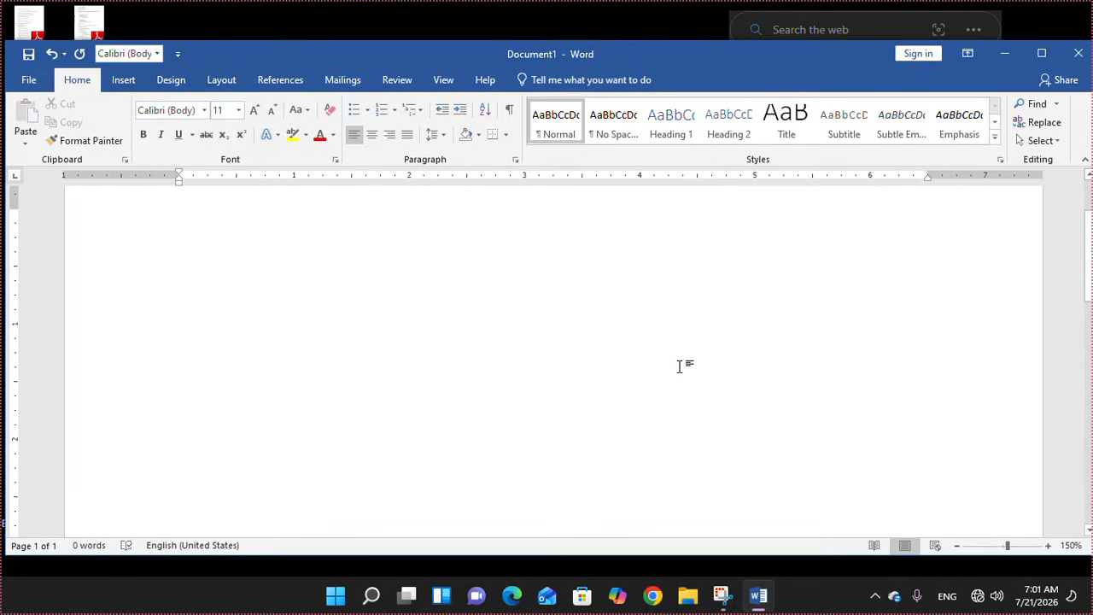
# Launch Paint, stretch its blank canvas to fill the window, then return to Word
pyautogui.click(372, 596)
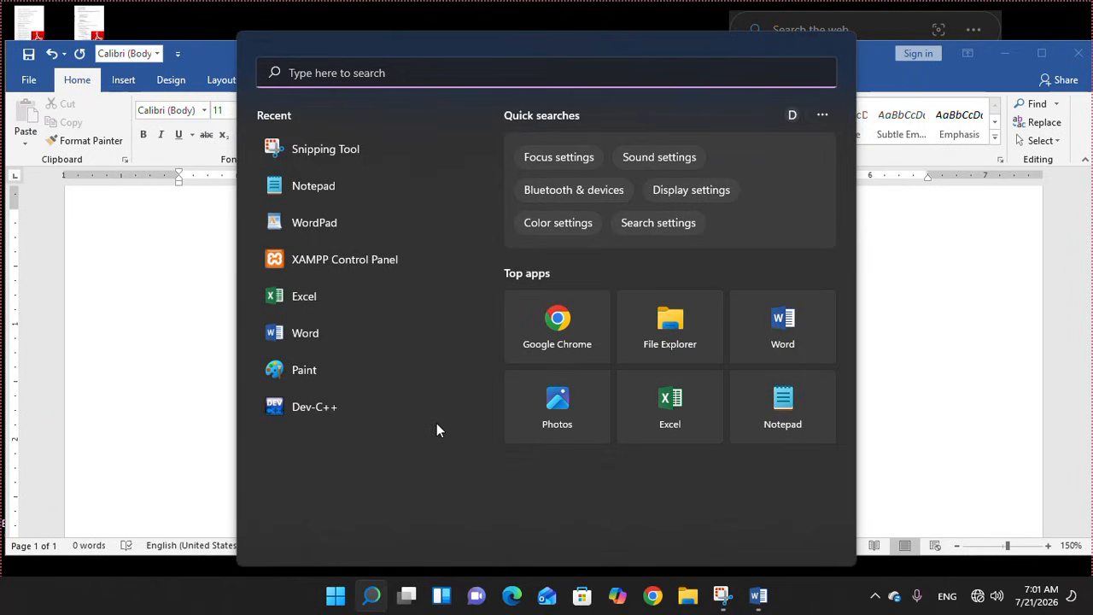
pyautogui.write('paint')
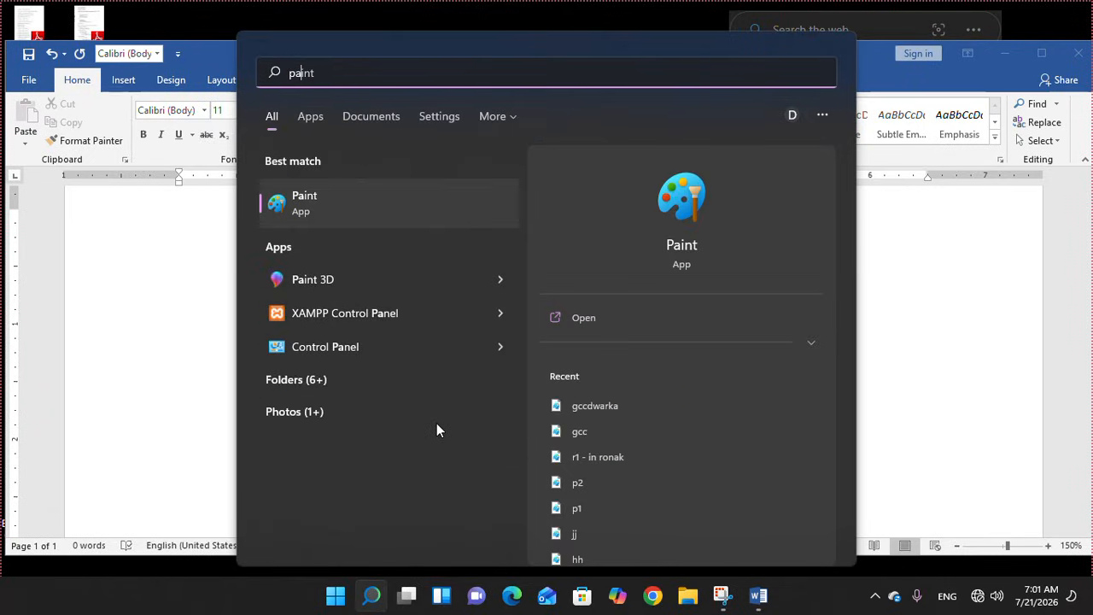
pyautogui.press('Return')
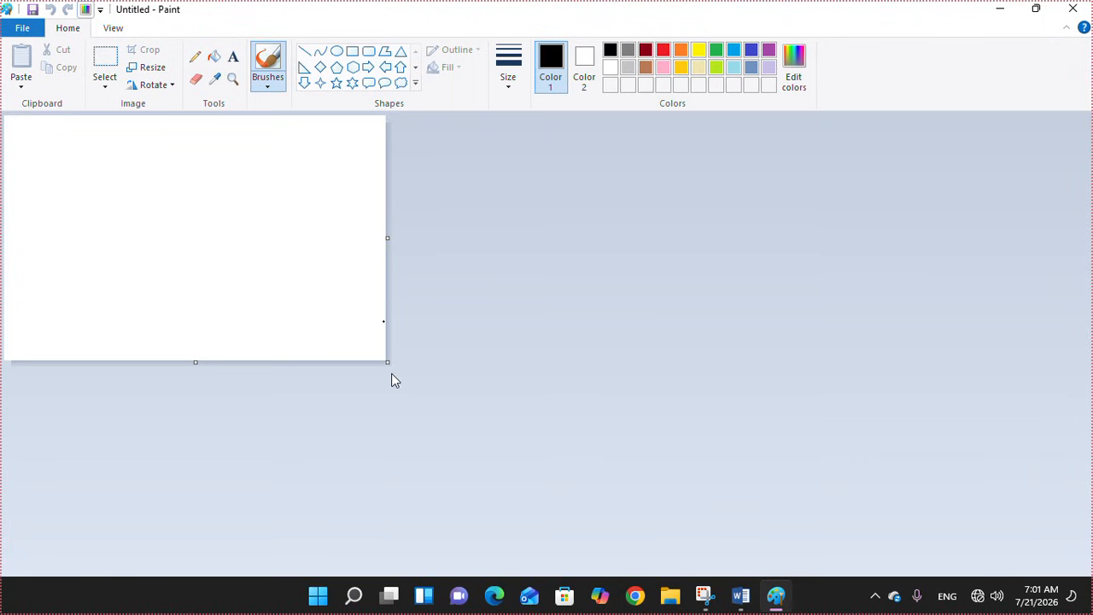
pyautogui.moveTo(387, 363); pyautogui.dragTo(1076, 562)
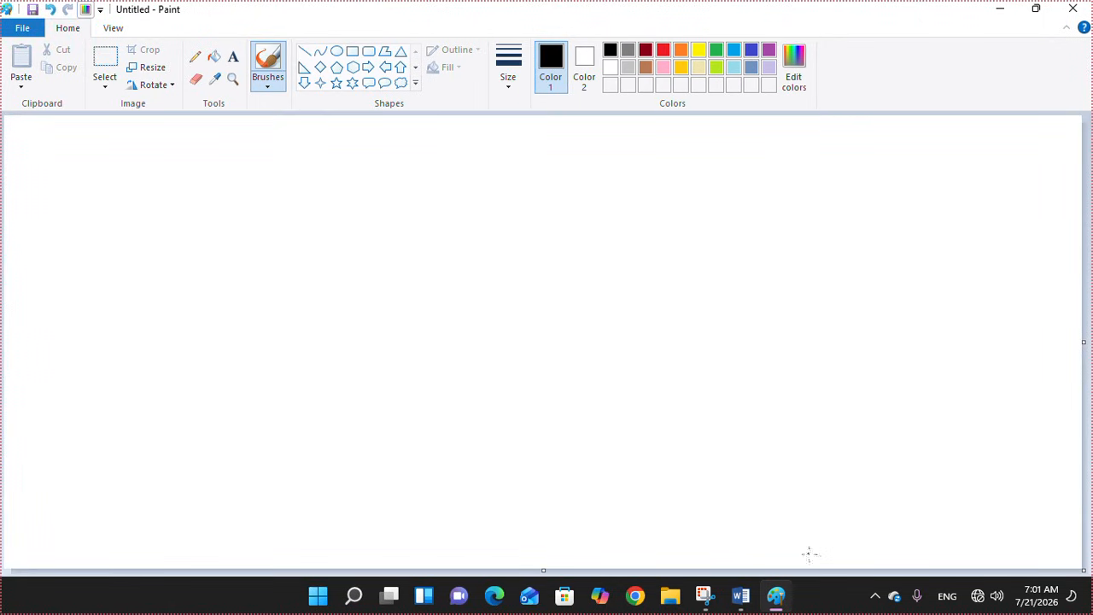
pyautogui.click(740, 595)
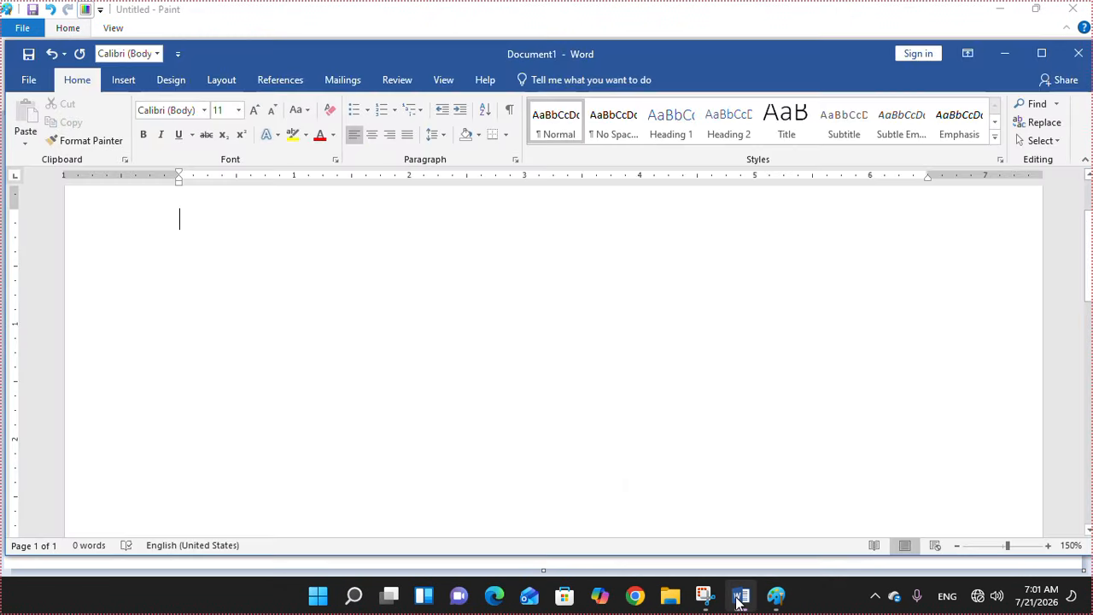
pyautogui.click(130, 82)
pyautogui.click(369, 125)
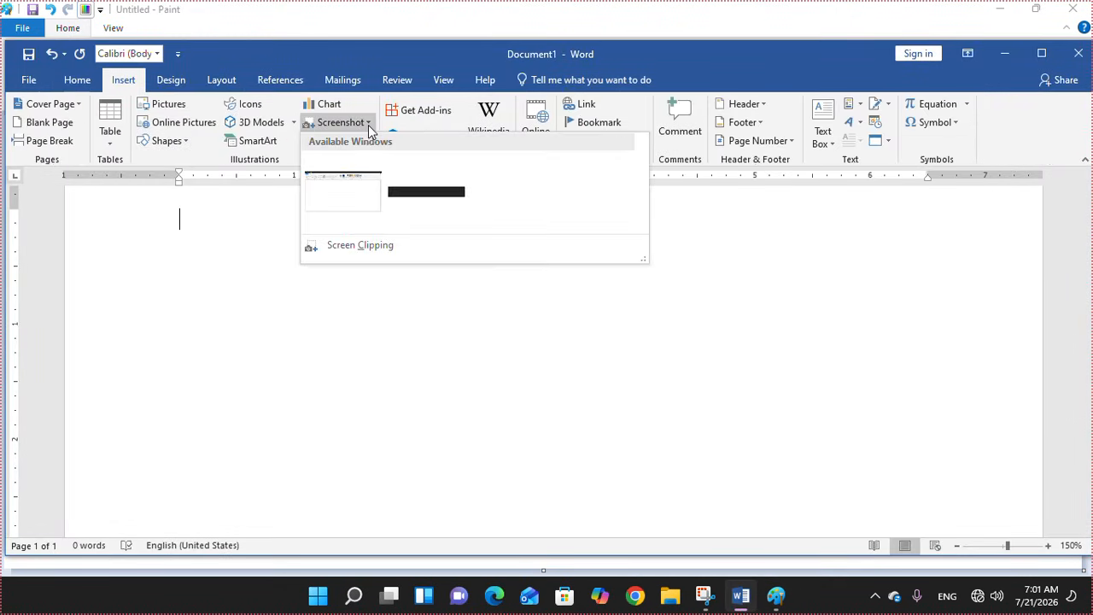
pyautogui.click(324, 192)
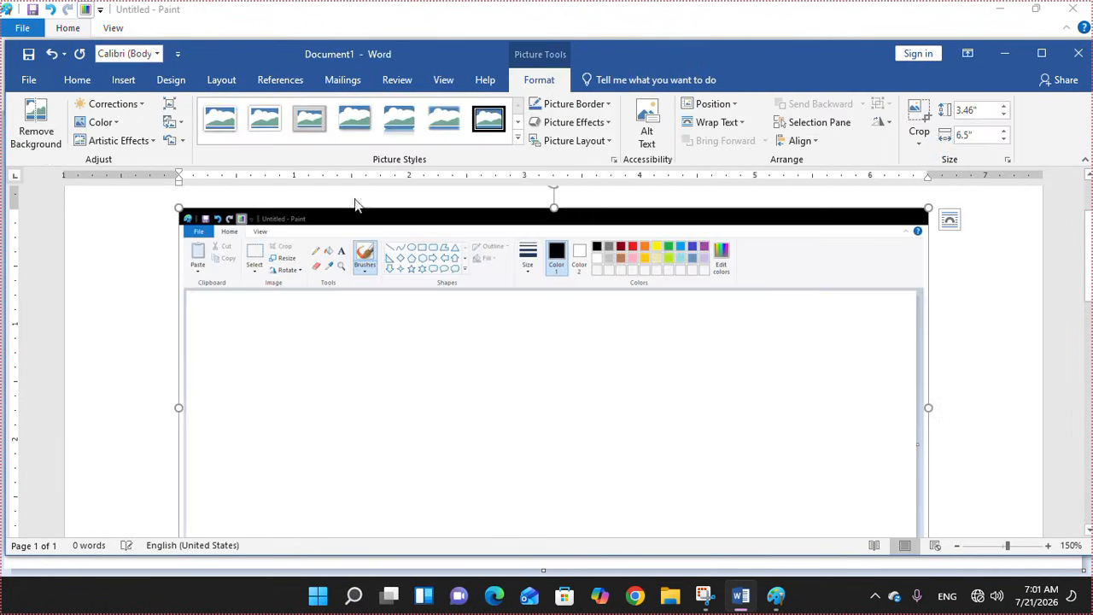
pyautogui.moveTo(1089, 268)
pyautogui.mouseDown()
pyautogui.moveTo(1090, 412)
pyautogui.moveTo(1088, 267)
pyautogui.moveTo(1090, 378)
pyautogui.mouseUp()
pyautogui.click(976, 279)
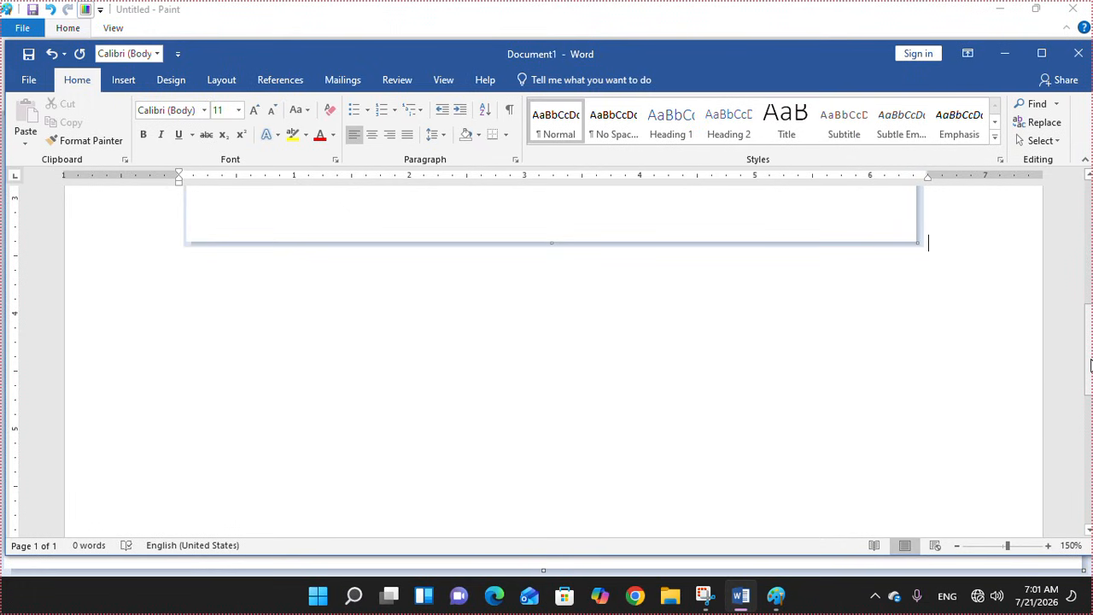
pyautogui.moveTo(1090, 363); pyautogui.dragTo(1091, 262)
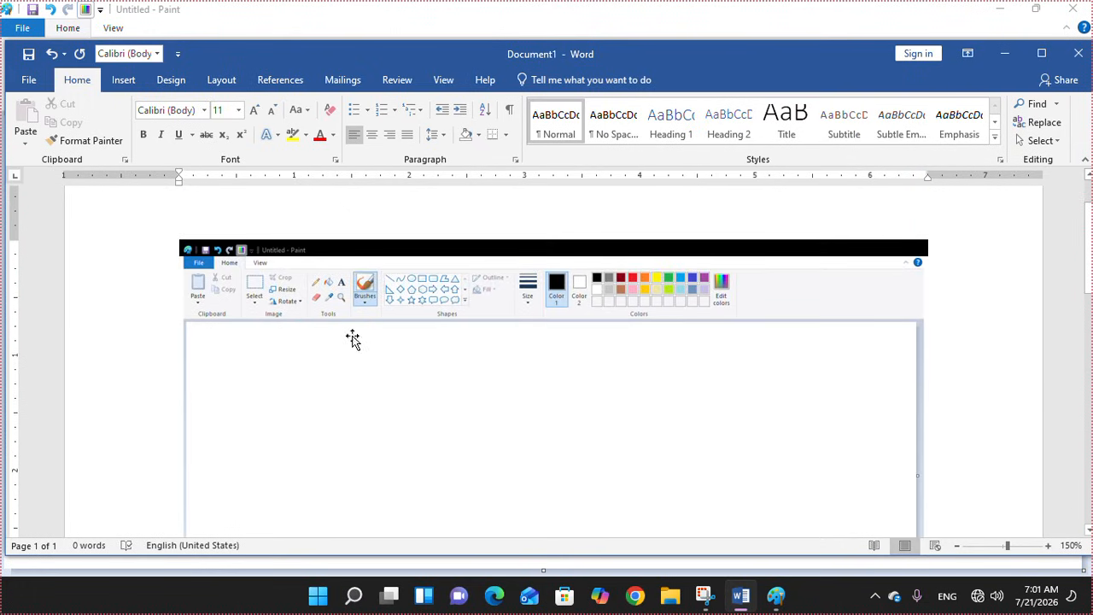
pyautogui.click(697, 426)
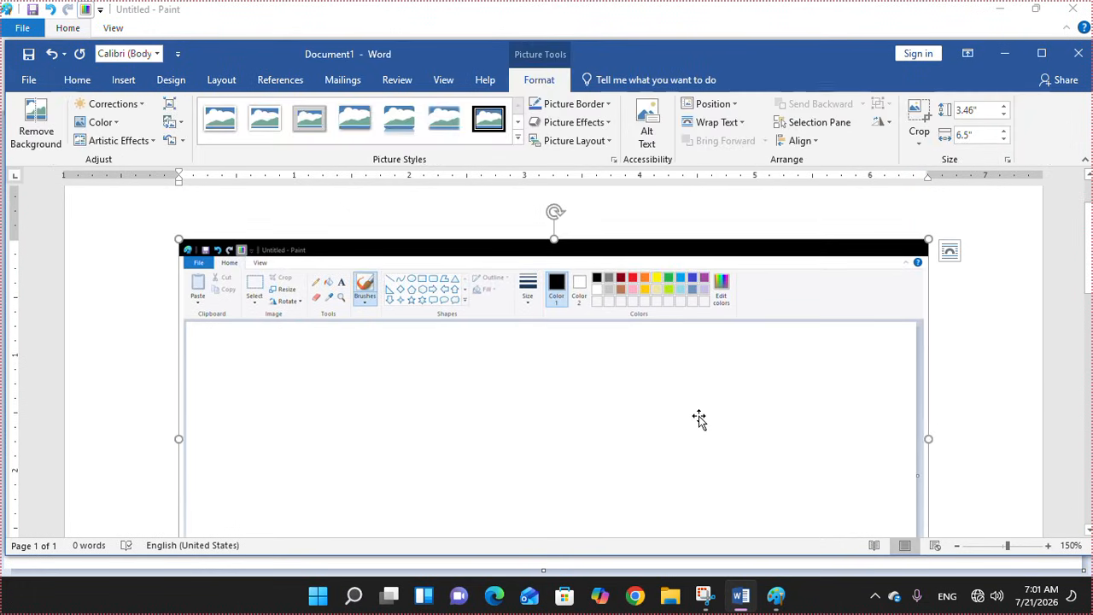
pyautogui.press('Delete')
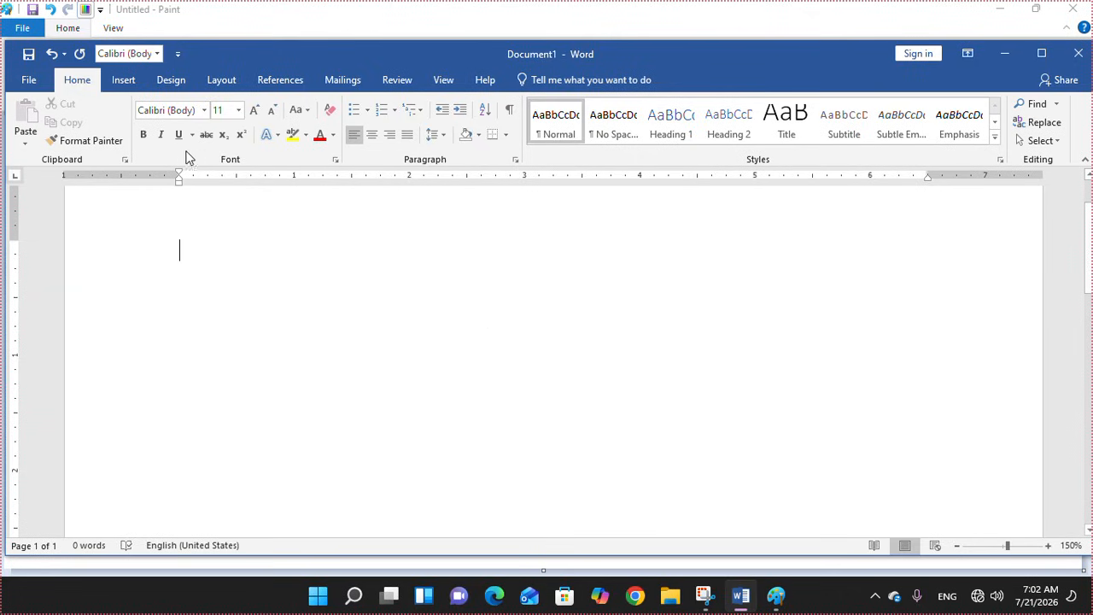
# Insert a Screen Clipping of Paint's Tools group into the Word page
pyautogui.click(134, 79)
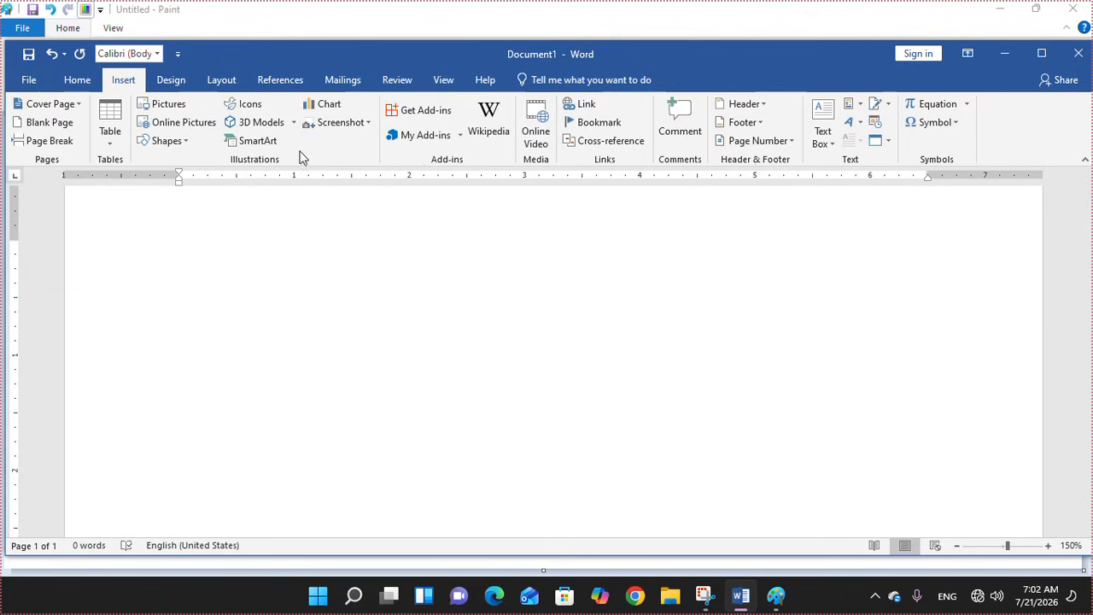
pyautogui.click(365, 126)
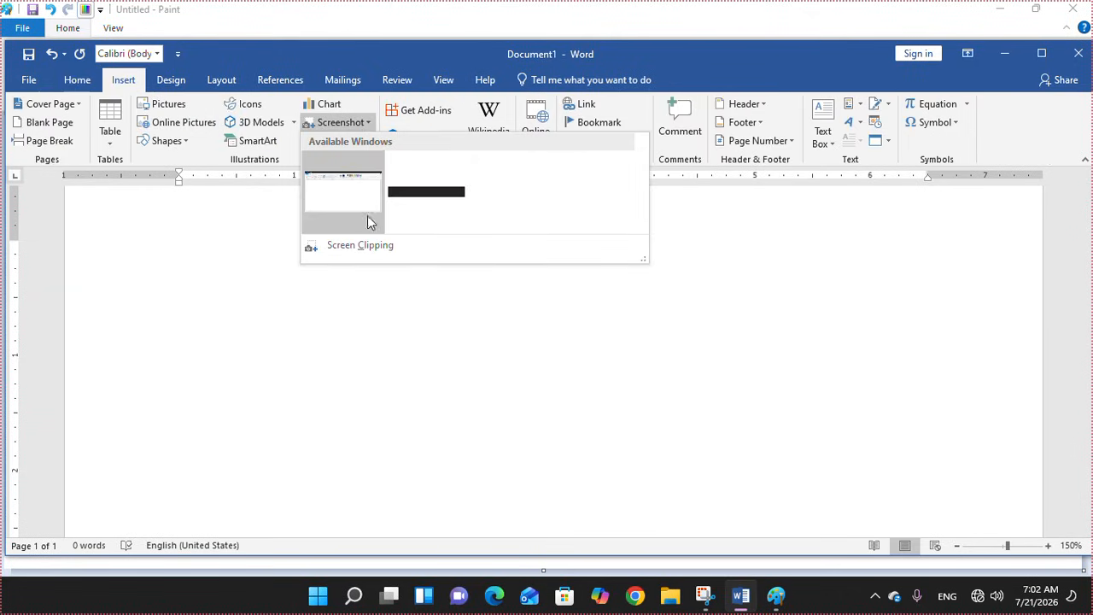
pyautogui.click(349, 254)
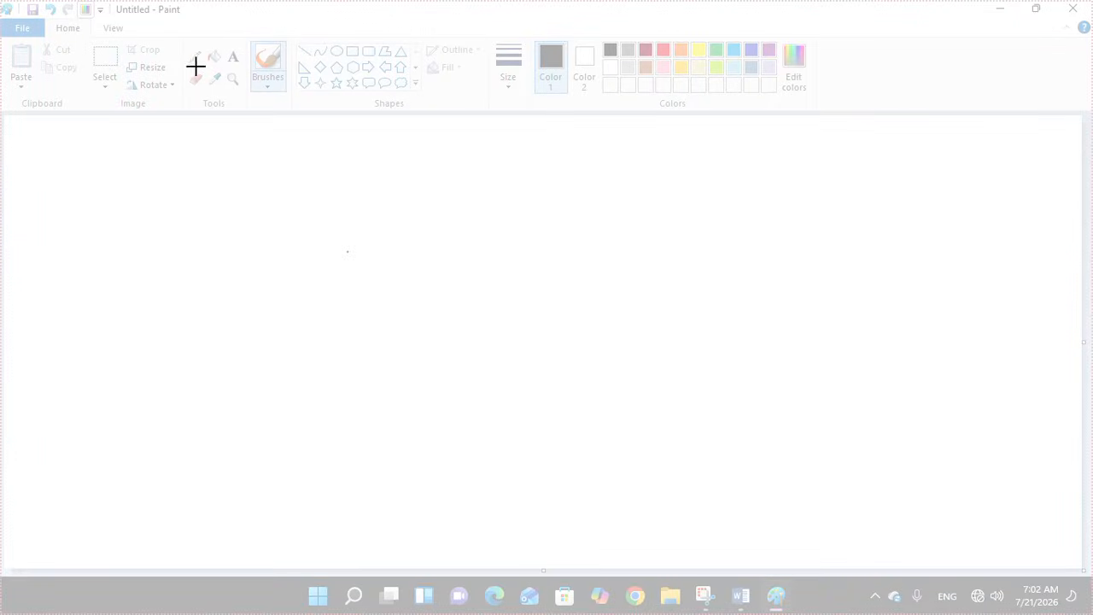
pyautogui.moveTo(179, 42); pyautogui.dragTo(295, 111)
pyautogui.click(375, 302)
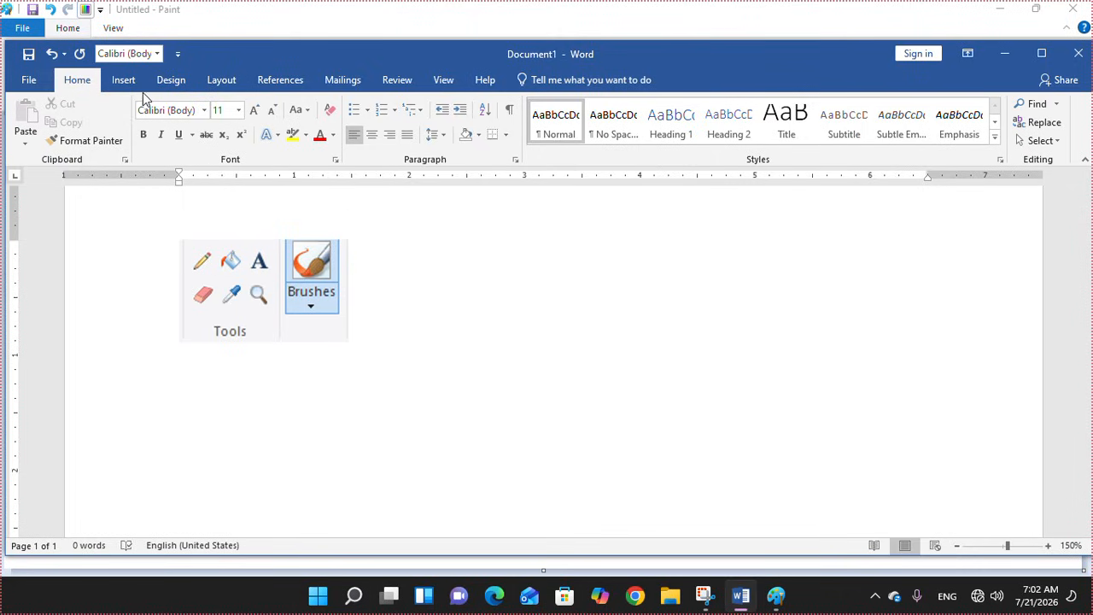
# Reopen the Insert Screenshot menu and close it without capturing anything
pyautogui.click(124, 79)
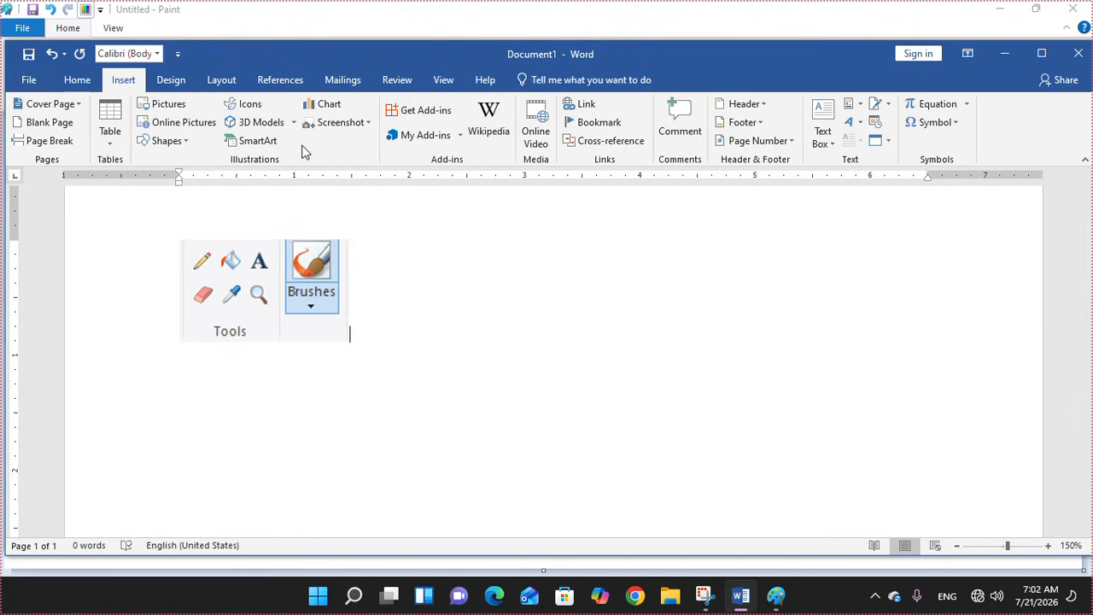
pyautogui.click(368, 122)
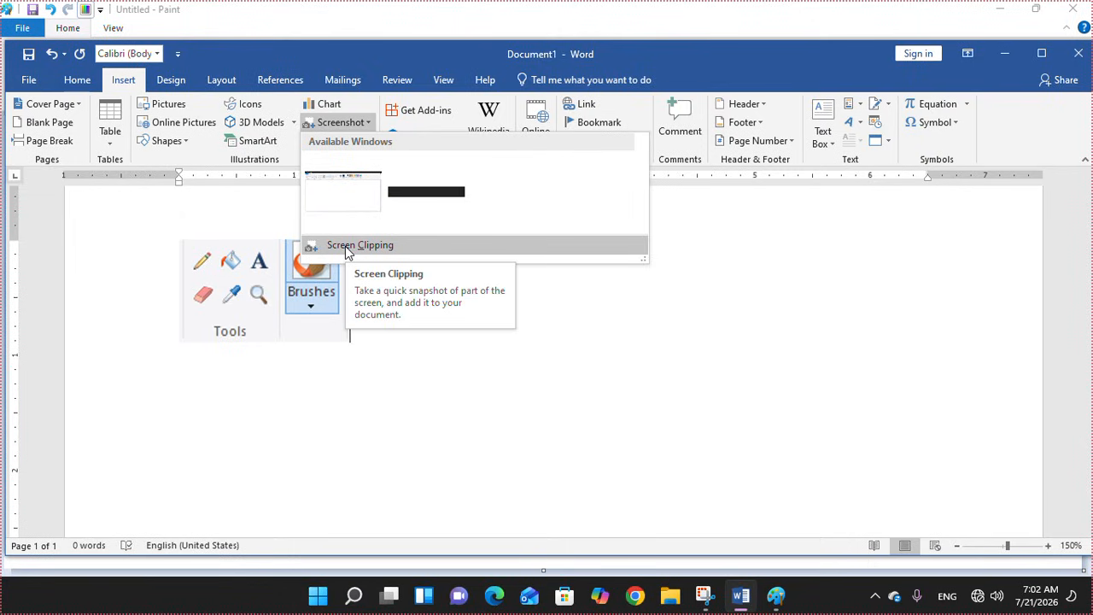
pyautogui.click(553, 402)
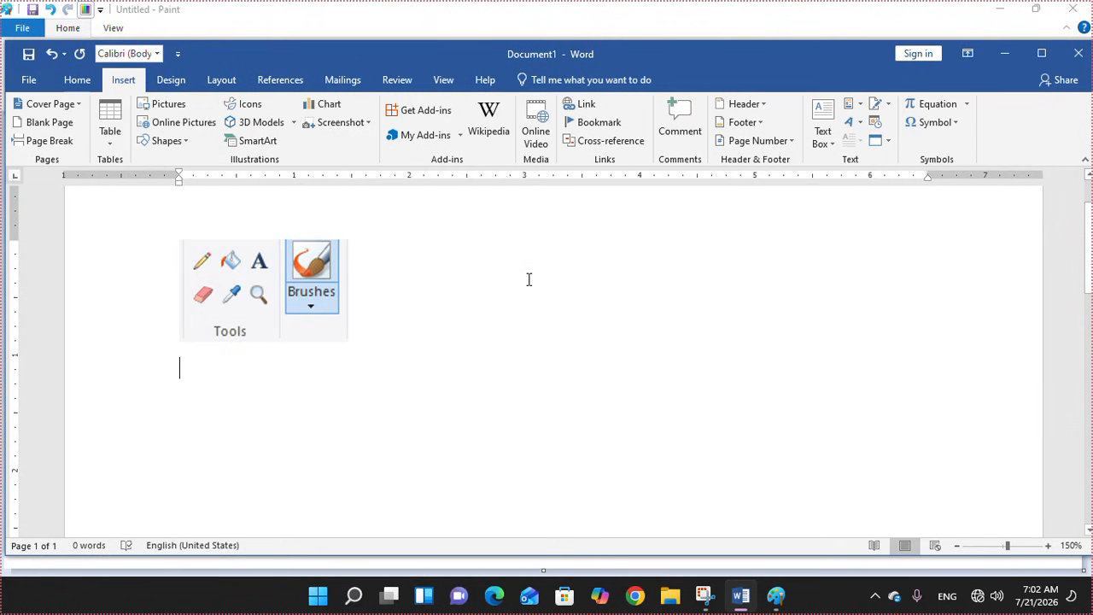
# Insert a hyperlink to the Gayatri Computer Classes.docx file
pyautogui.click(586, 106)
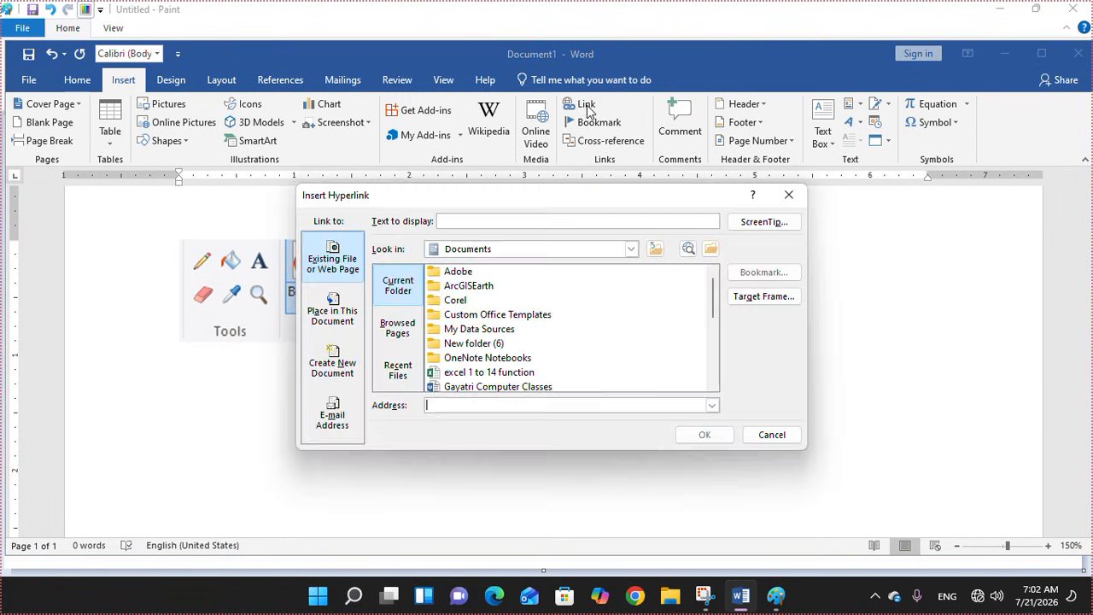
pyautogui.click(713, 386)
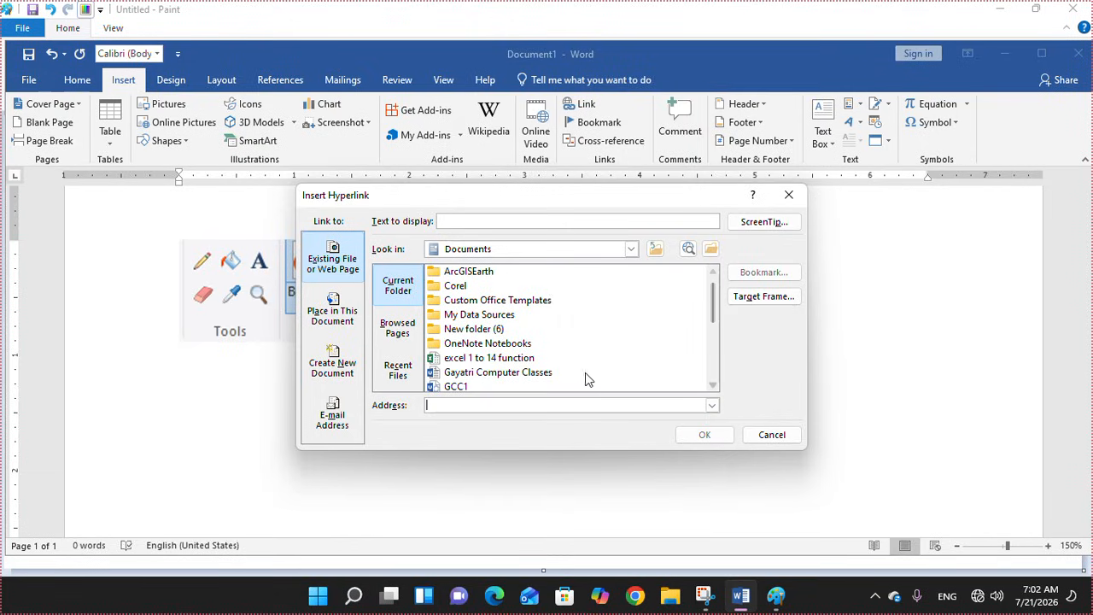
pyautogui.click(540, 373)
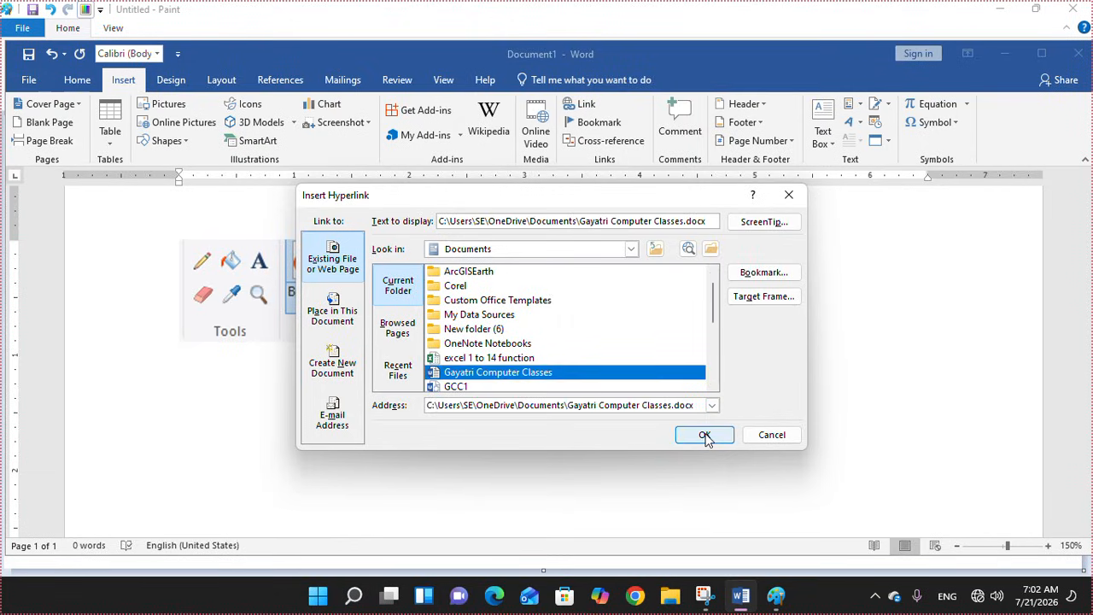
pyautogui.click(702, 433)
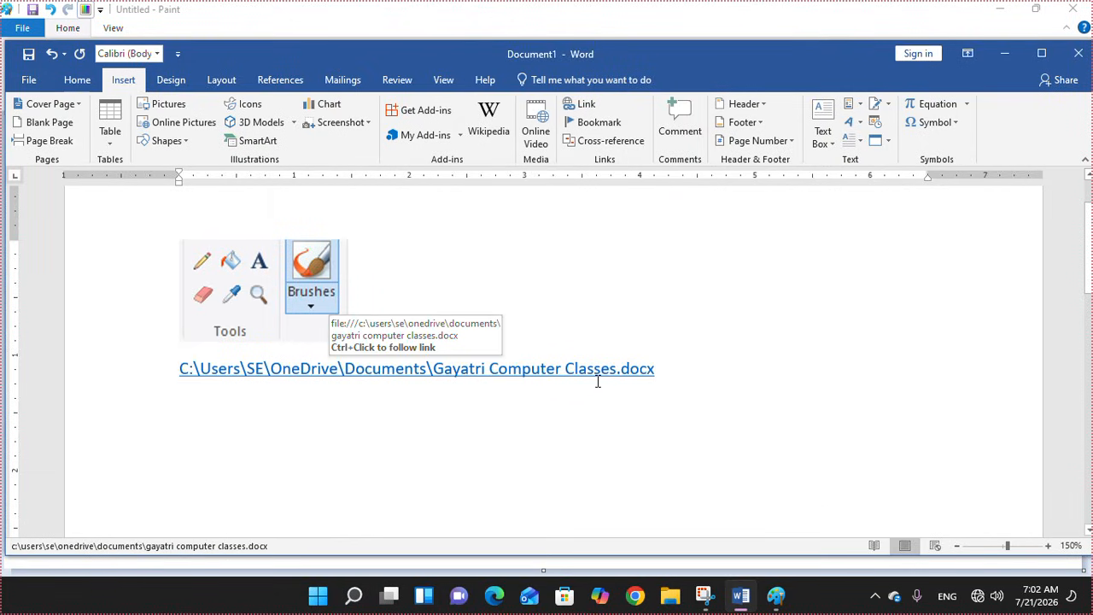
# Type the lines 'jkhk' and 'kljhl' below the hyperlink
pyautogui.press('Return')
pyautogui.write('jkhk')
pyautogui.press('Return')
pyautogui.write('kljhl')
pyautogui.press('Return')
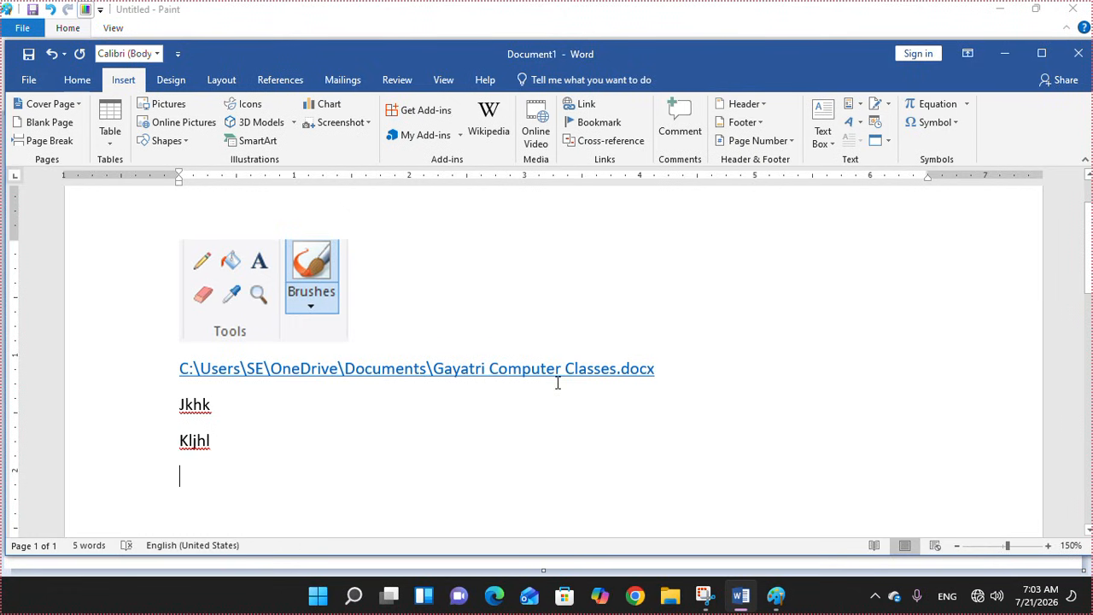
pyautogui.keyDown('ctrl'); pyautogui.click(440, 368); pyautogui.keyUp('ctrl')
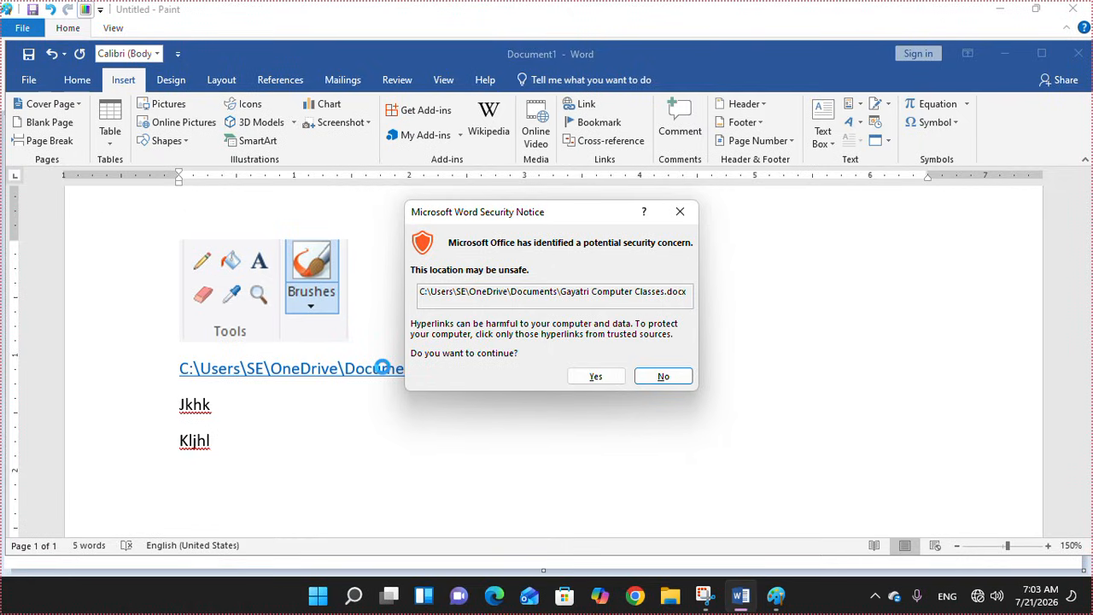
pyautogui.click(588, 377)
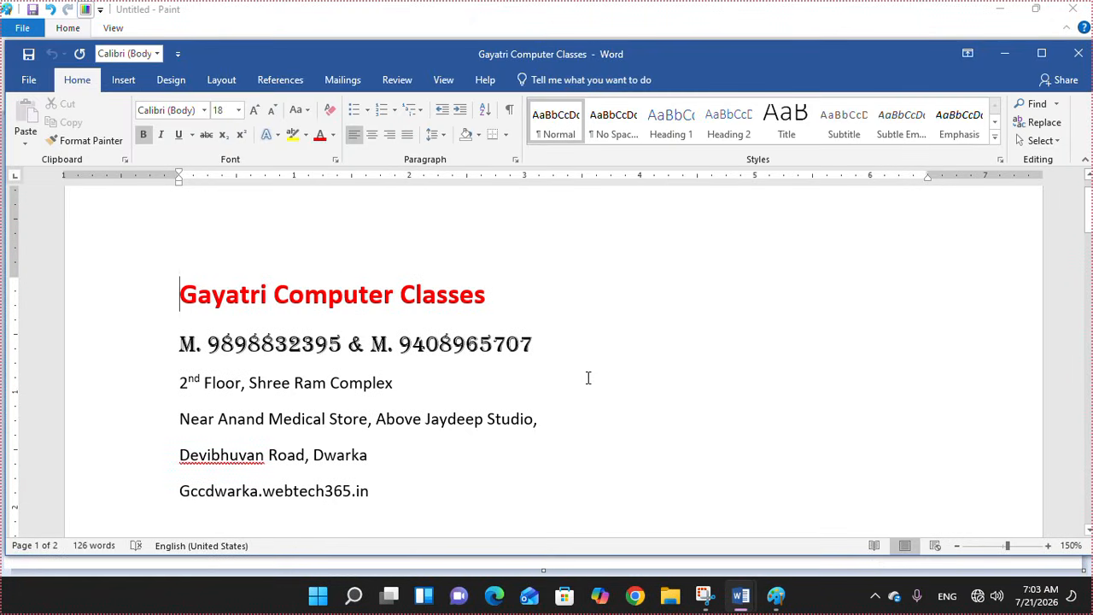
pyautogui.moveTo(1089, 226); pyautogui.dragTo(1089, 198)
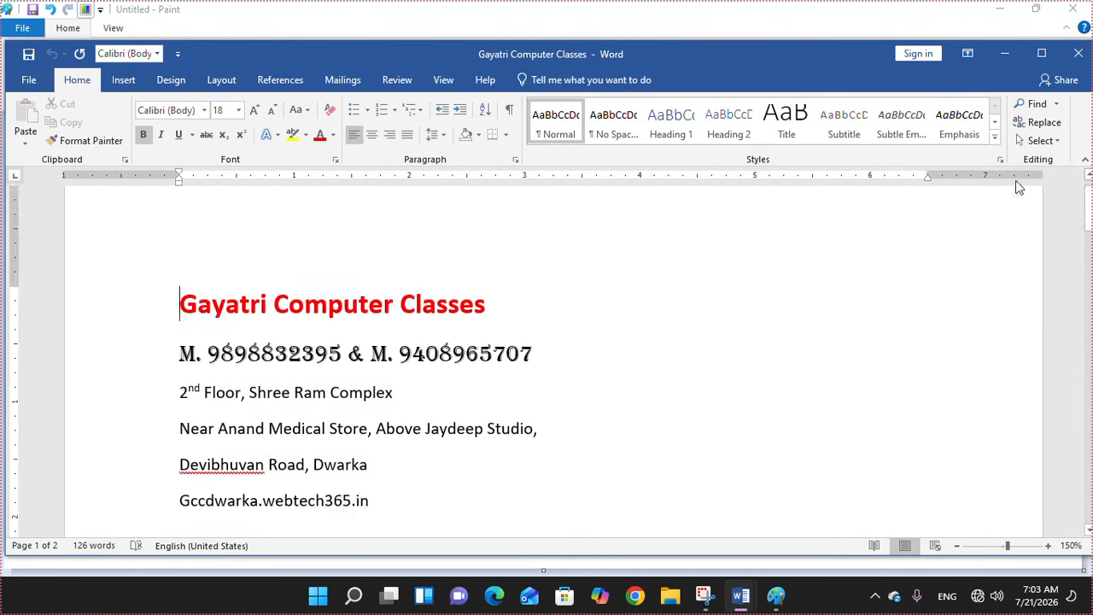
pyautogui.click(1078, 54)
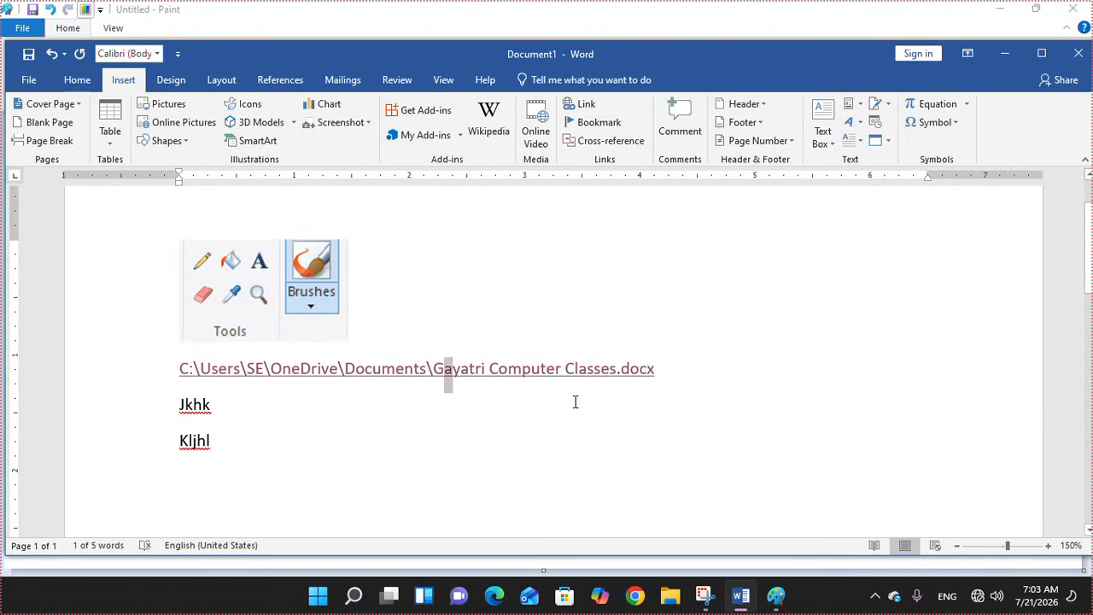
# Add lines 'kujkl' and 'kljkl' after Kljhl
pyautogui.click(417, 436)
pyautogui.press('Return')
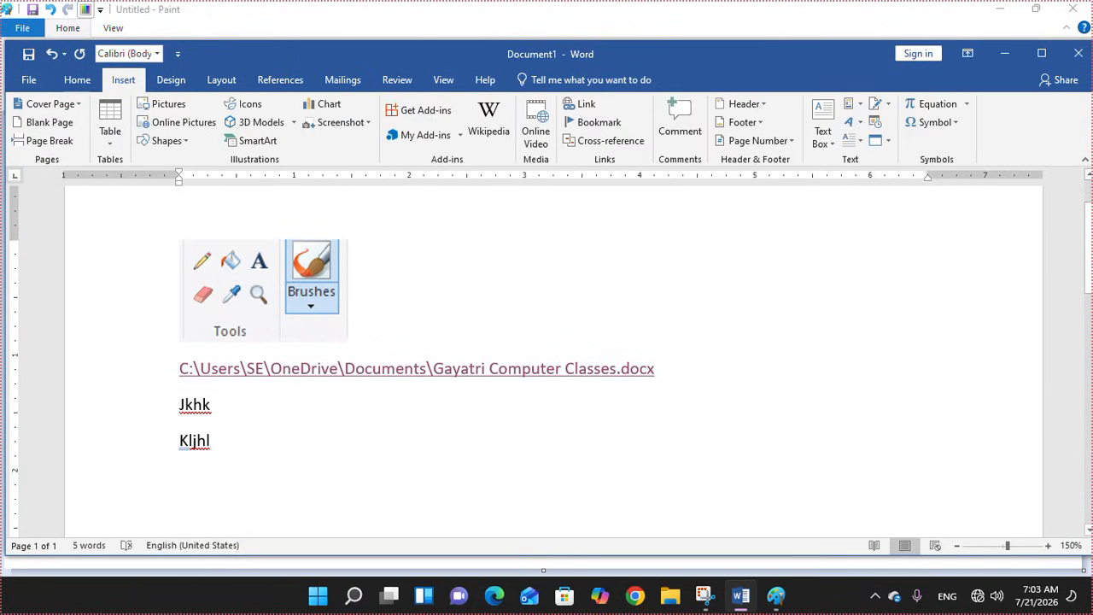
pyautogui.write('kujkl')
pyautogui.press('Return')
pyautogui.write('kljkl')
pyautogui.press('Return')
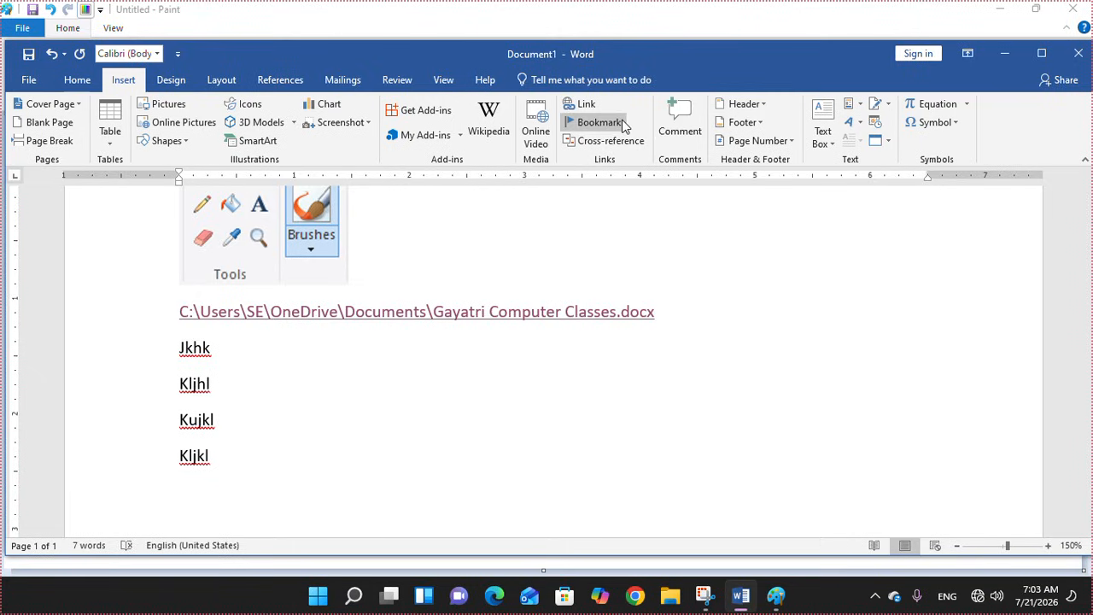
# Attach a comment reading 'Ghg highghi' to the word Kljhl
pyautogui.click(238, 383)
pyautogui.doubleClick(224, 396)
pyautogui.click(206, 395)
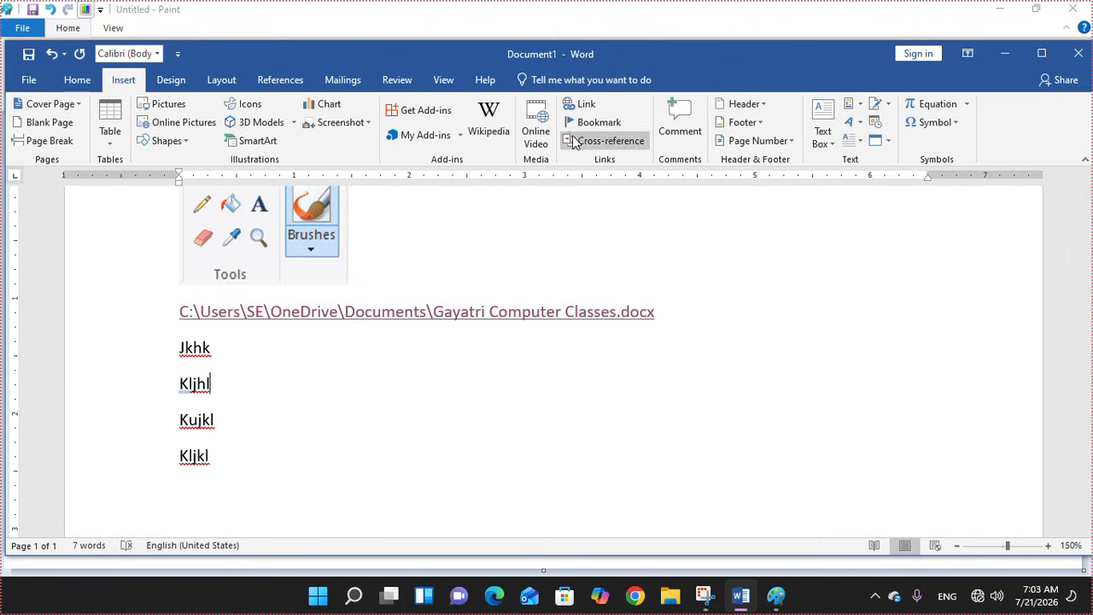
pyautogui.click(678, 120)
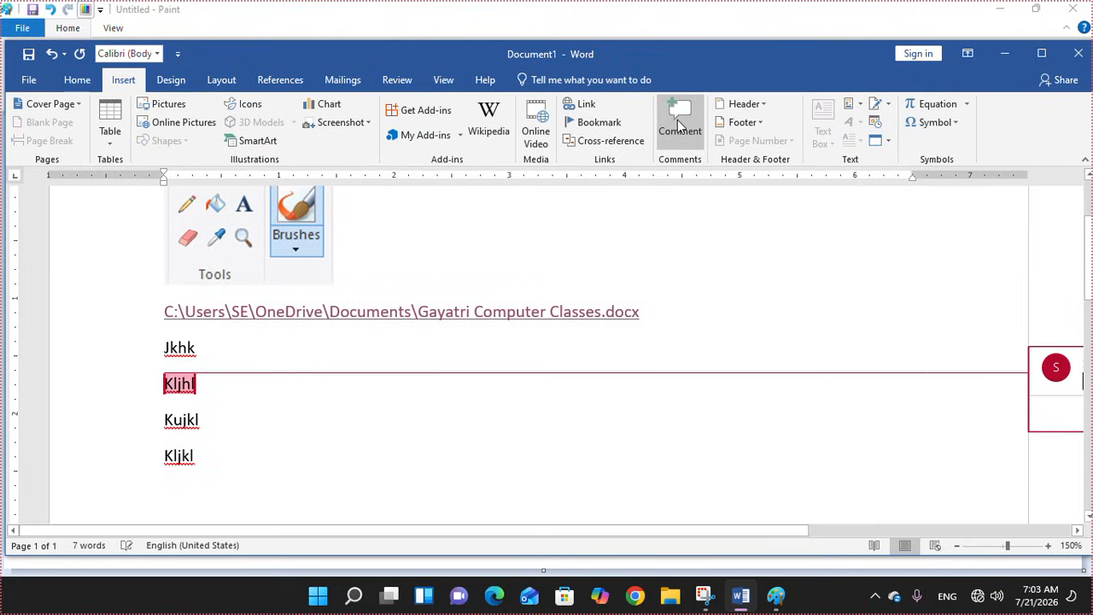
pyautogui.write('Ghg highghi')
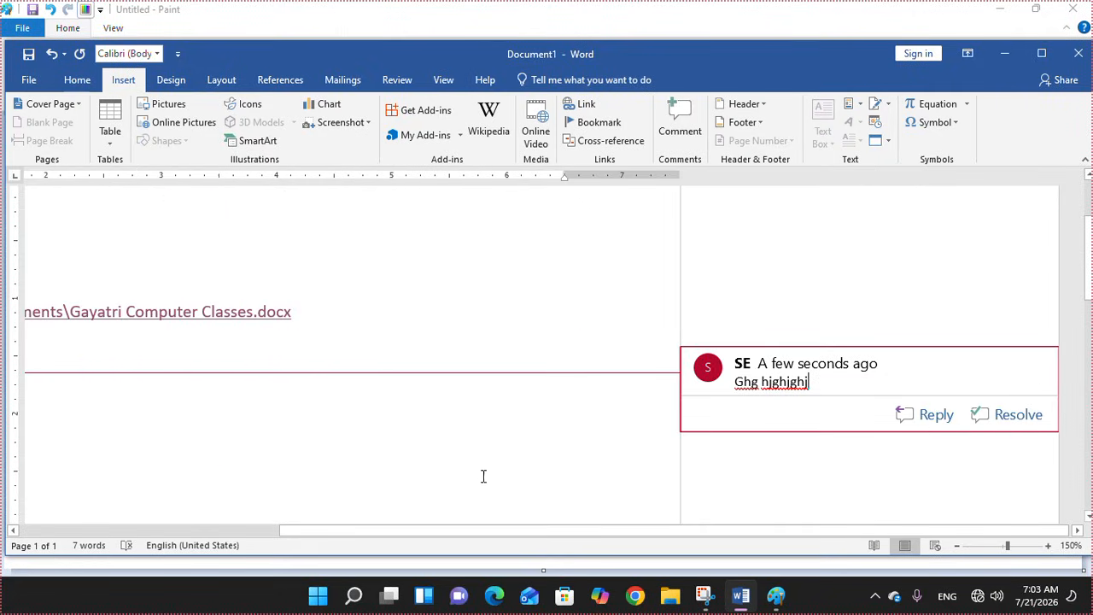
pyautogui.moveTo(456, 530); pyautogui.dragTo(275, 530)
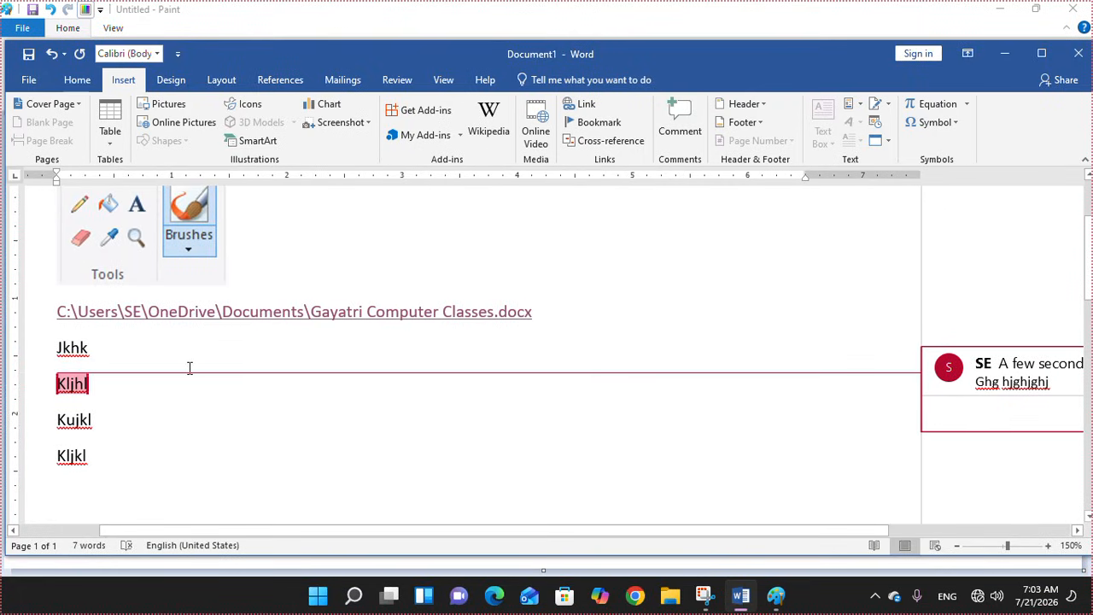
pyautogui.click(157, 453)
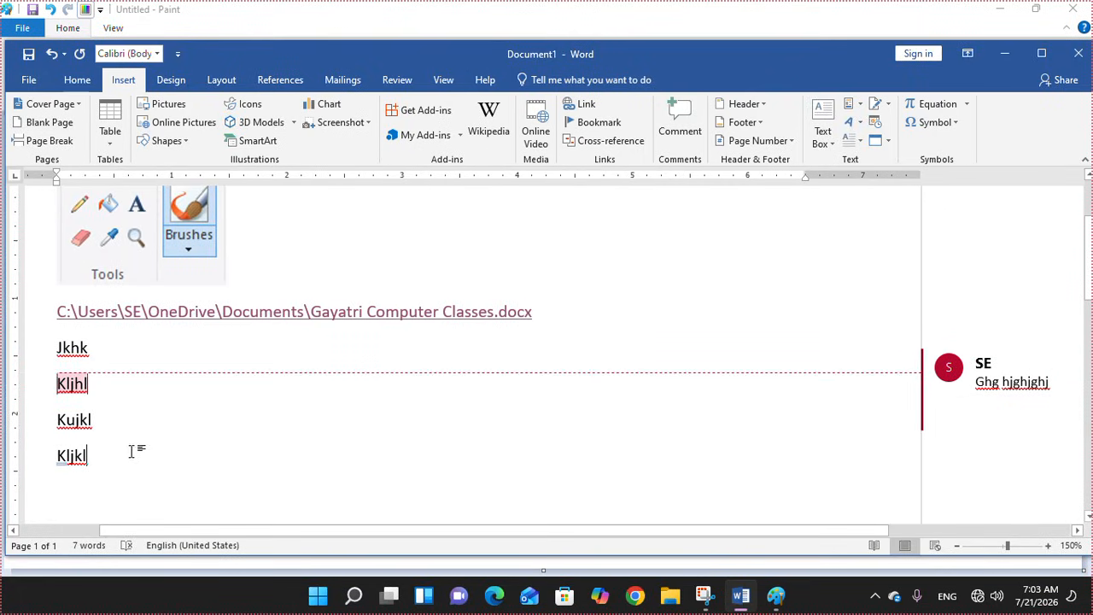
# Attach a comment reading 'jkhjkhjk' to Kljkl
pyautogui.click(671, 115)
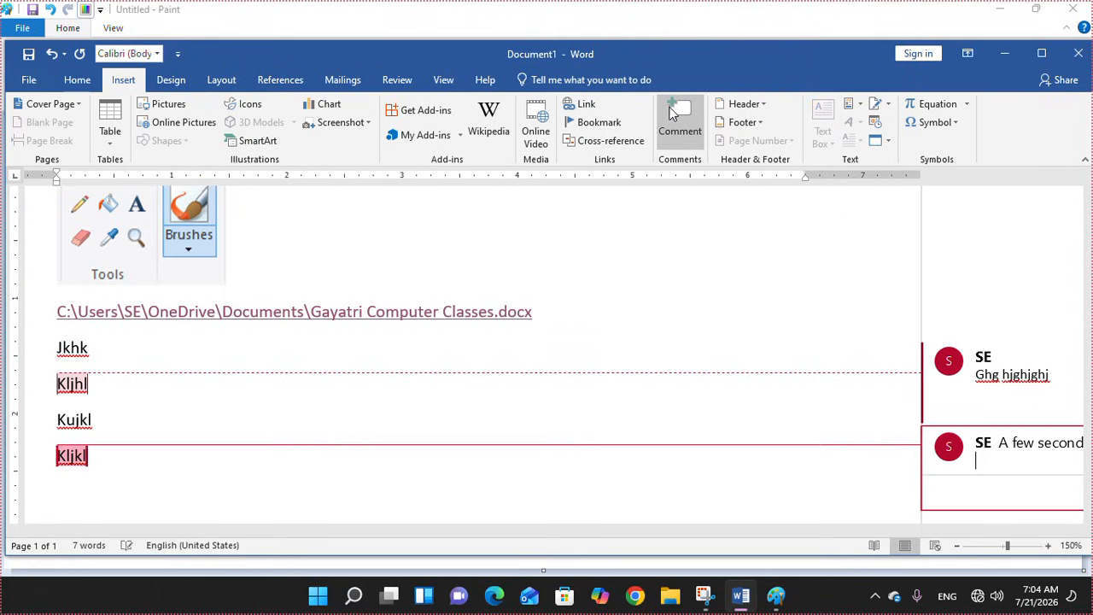
pyautogui.write('jkhjkhjk')
pyautogui.click(989, 415)
# Delete the first comment, the one on Kljhl
pyautogui.click(991, 429)
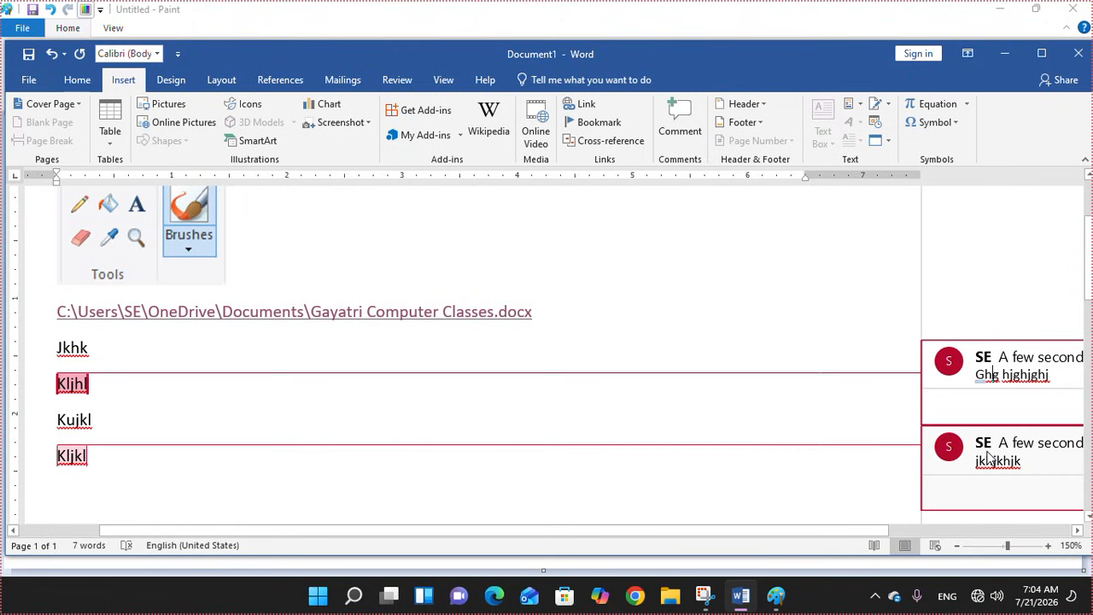
pyautogui.click(993, 363)
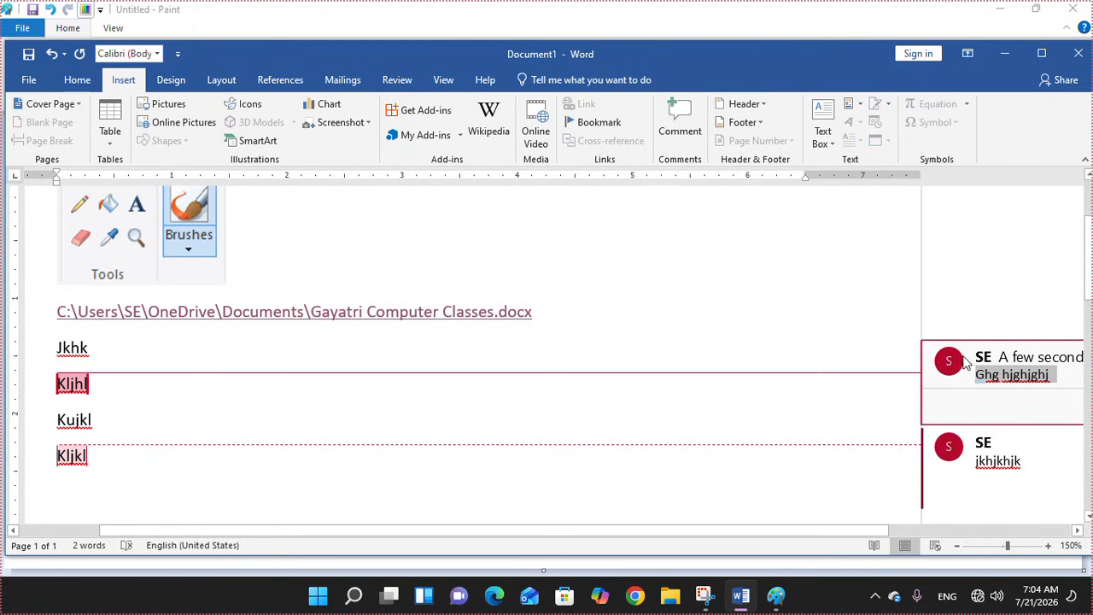
pyautogui.rightClick(966, 365)
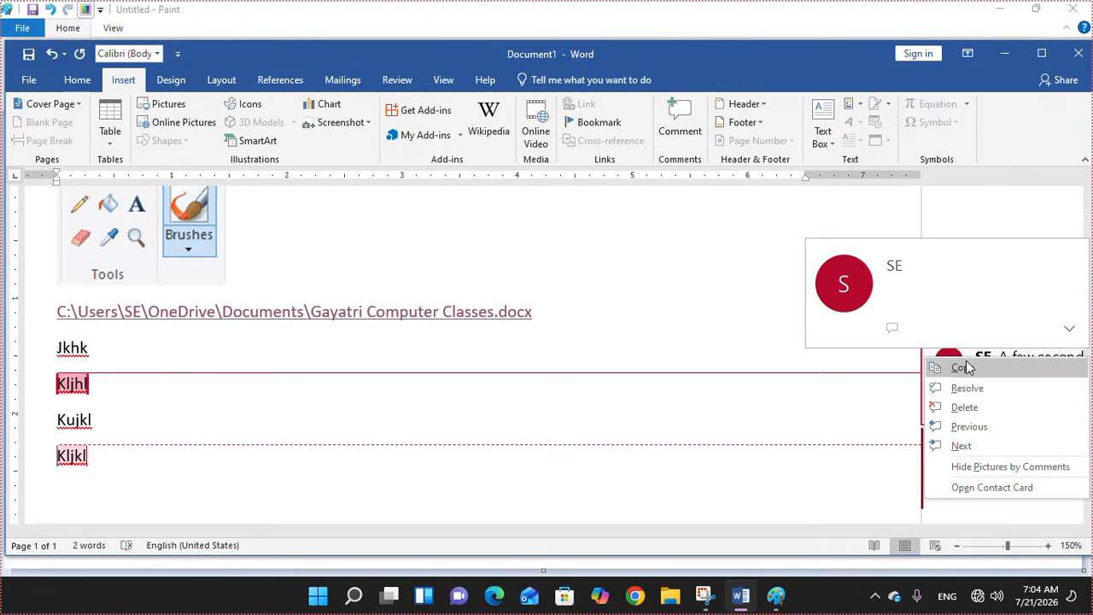
pyautogui.click(963, 407)
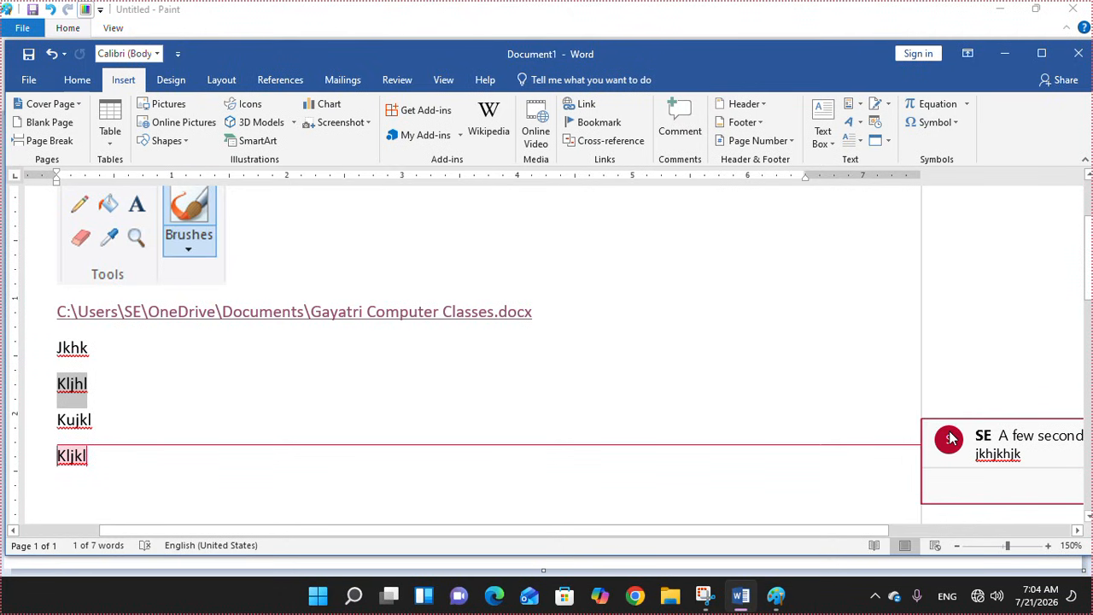
# Delete the remaining comment on Kljkl and return to the body text
pyautogui.rightClick(950, 438)
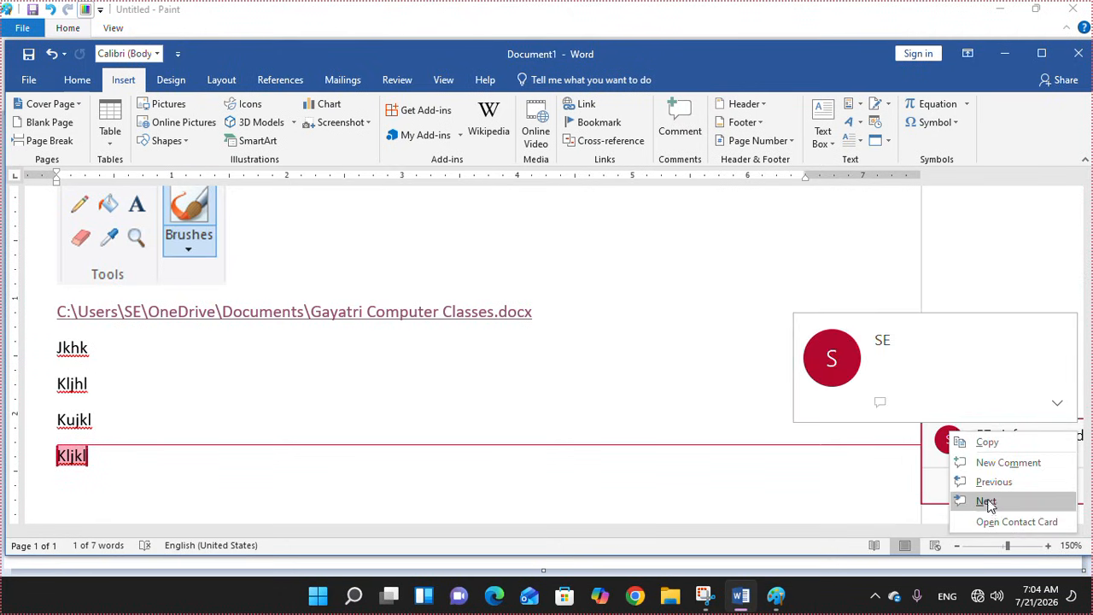
pyautogui.click(978, 454)
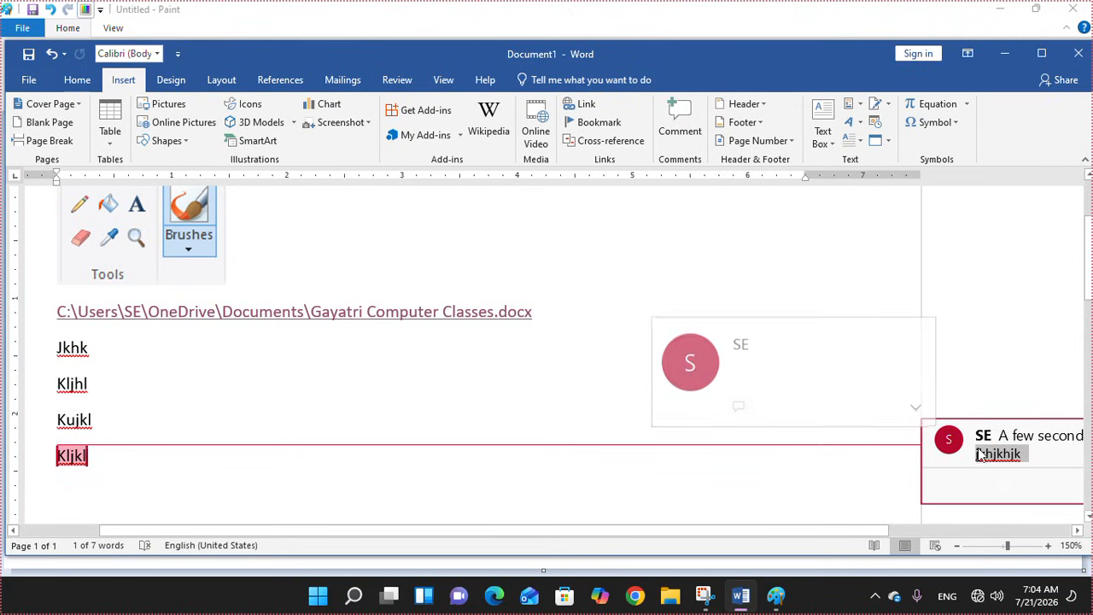
pyautogui.rightClick(991, 439)
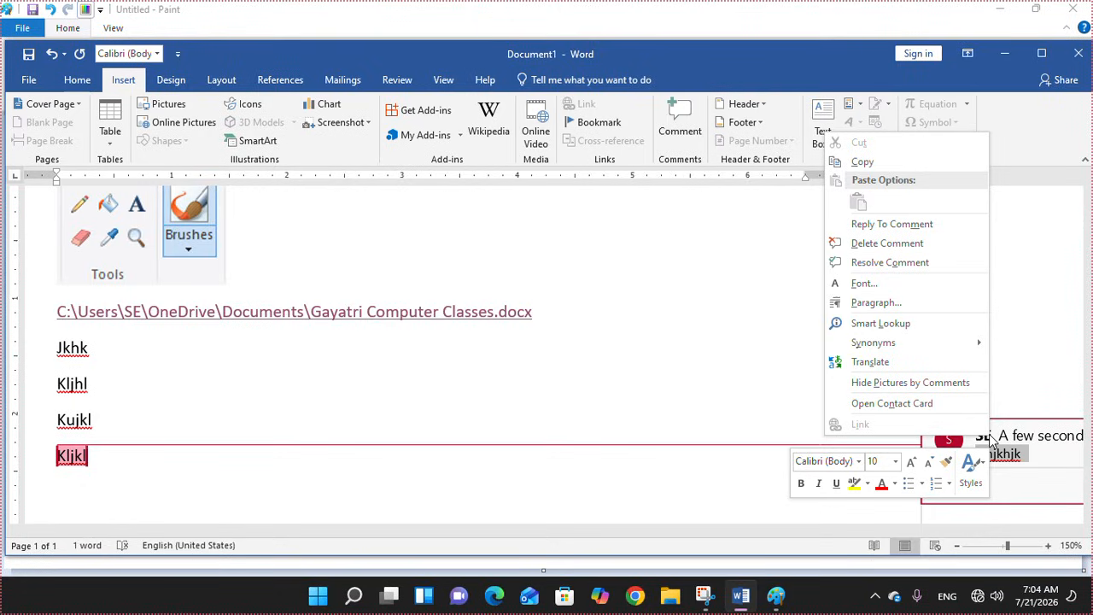
pyautogui.click(931, 242)
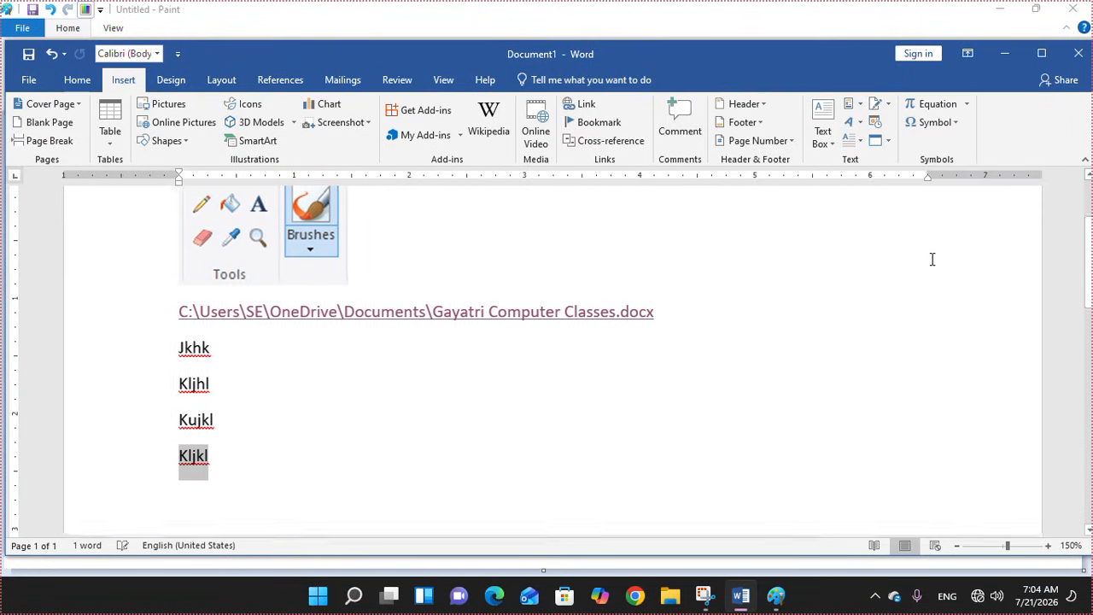
pyautogui.click(685, 401)
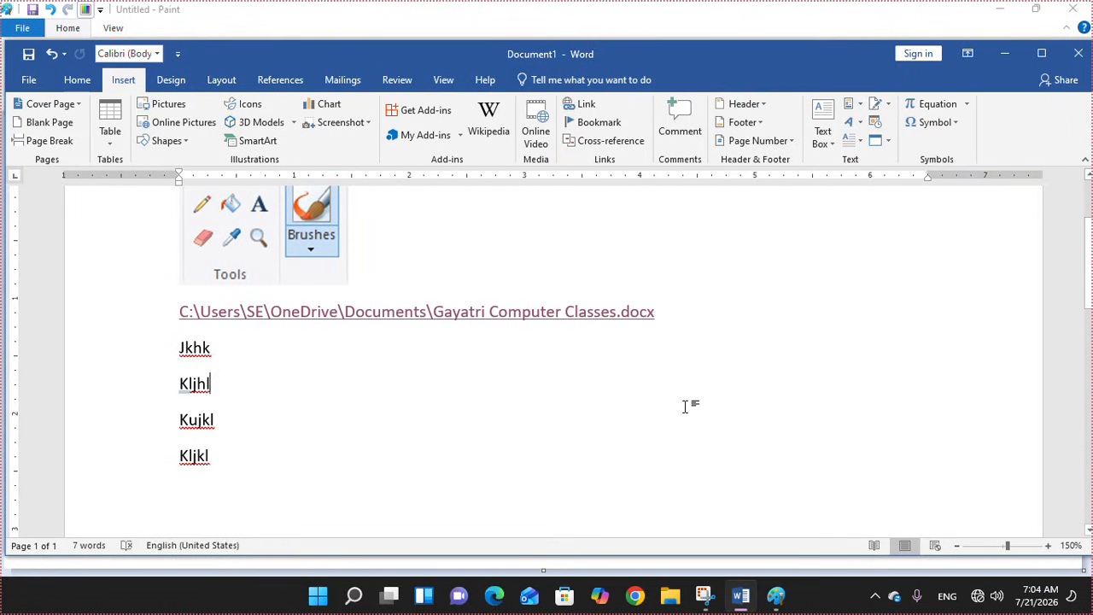
# Insert a Blank header, type 'gayatri cmputer class - dwarka', and select that line
pyautogui.click(769, 107)
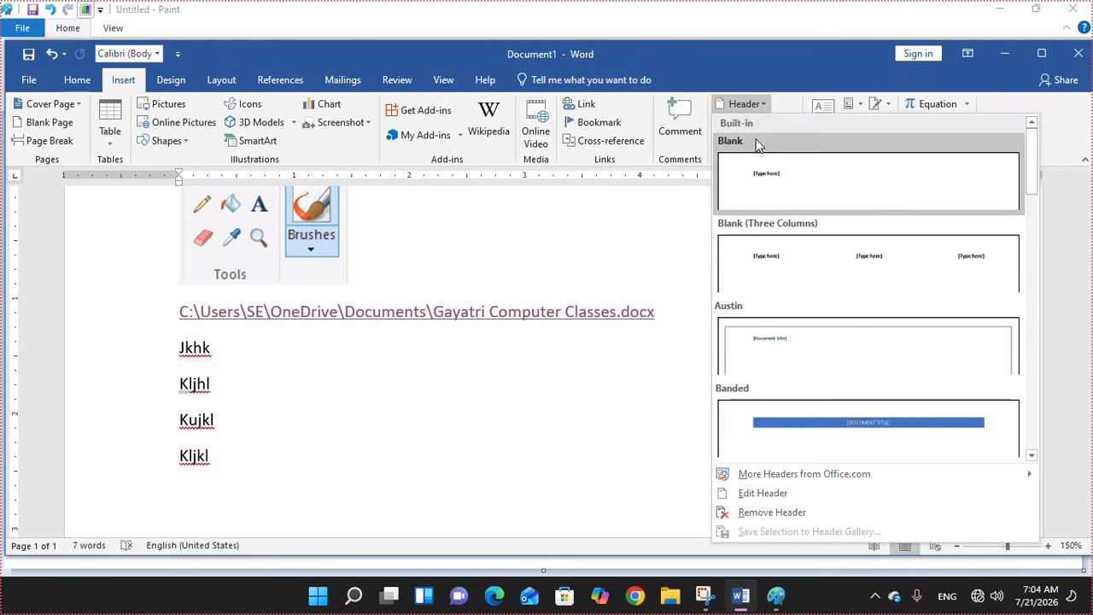
pyautogui.click(766, 186)
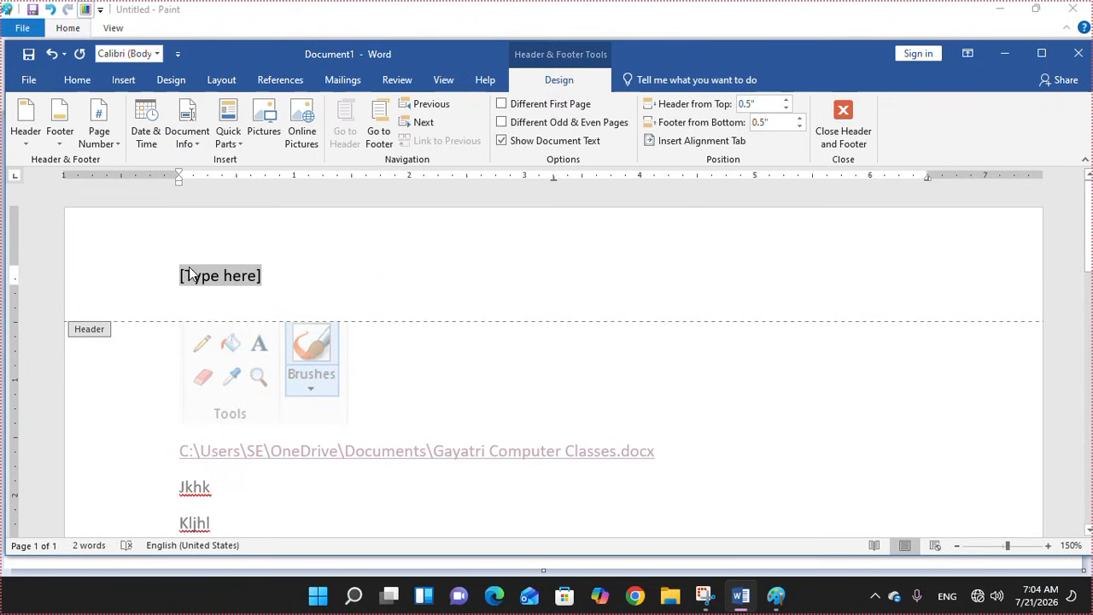
pyautogui.write('gayatri cmputer class - dwarka')
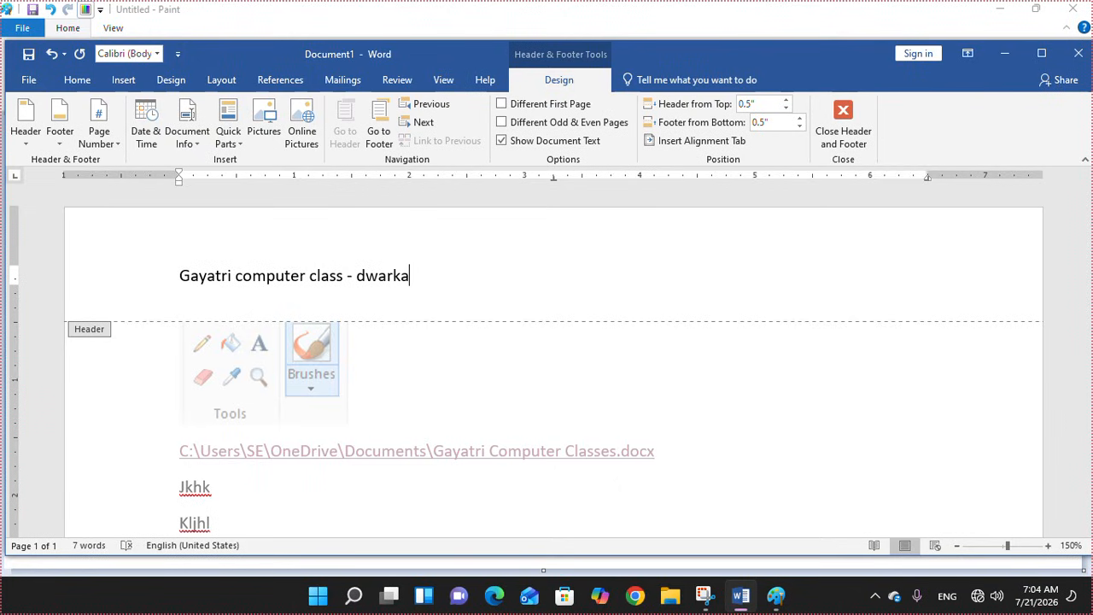
pyautogui.moveTo(420, 272); pyautogui.dragTo(168, 285)
# Centre the header text, enlarge it, and colour it red
pyautogui.click(84, 83)
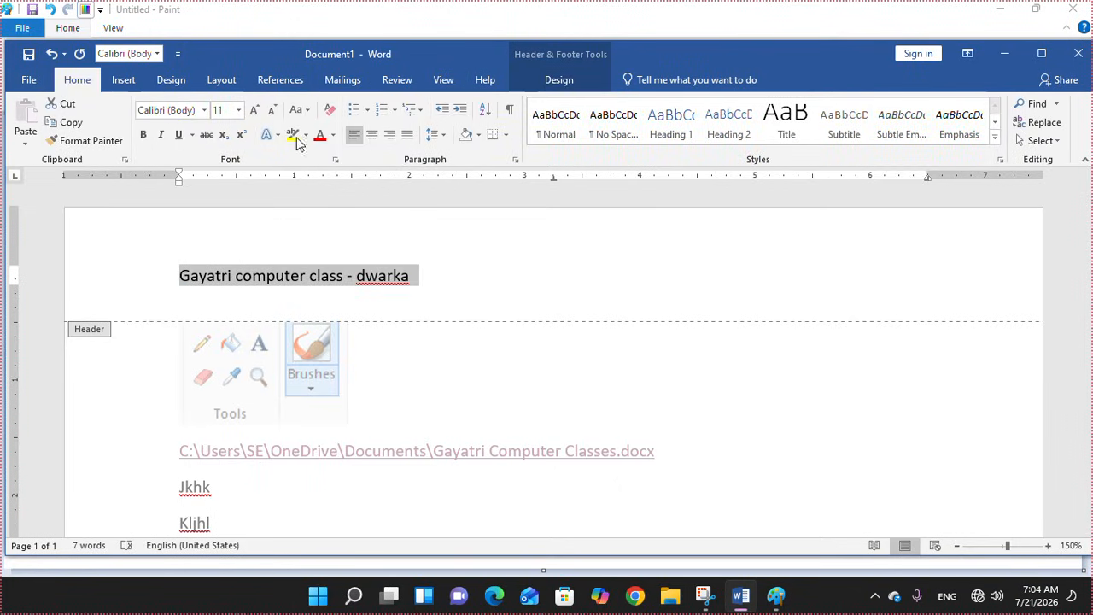
pyautogui.click(372, 135)
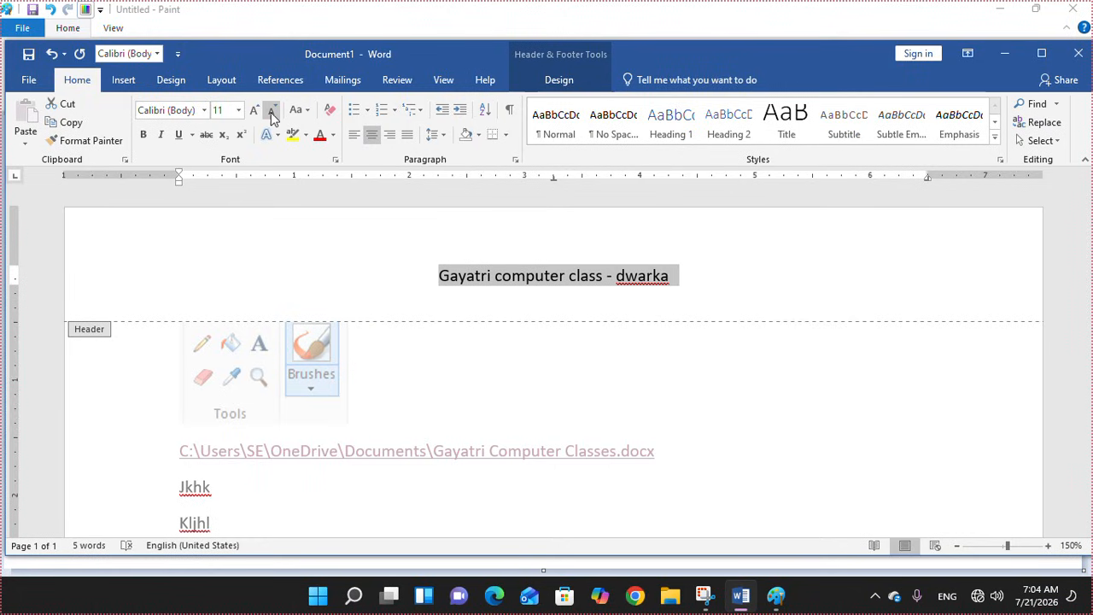
pyautogui.click(254, 110)
pyautogui.click(255, 110)
pyautogui.click(255, 110)
pyautogui.click(319, 135)
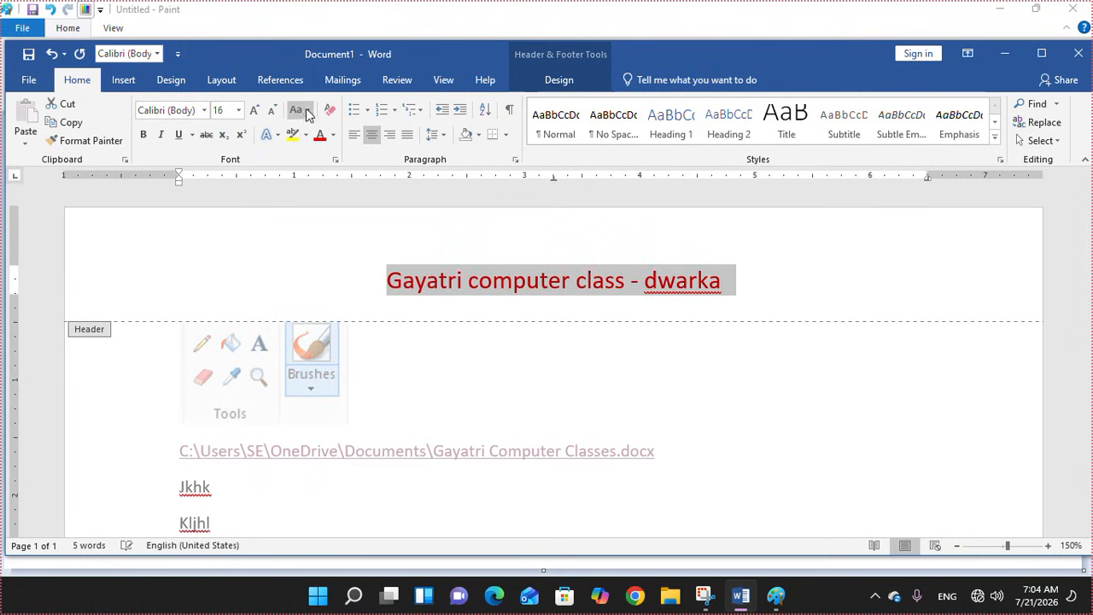
# Apply Capitalize Each Word to the header and close header editing
pyautogui.click(306, 111)
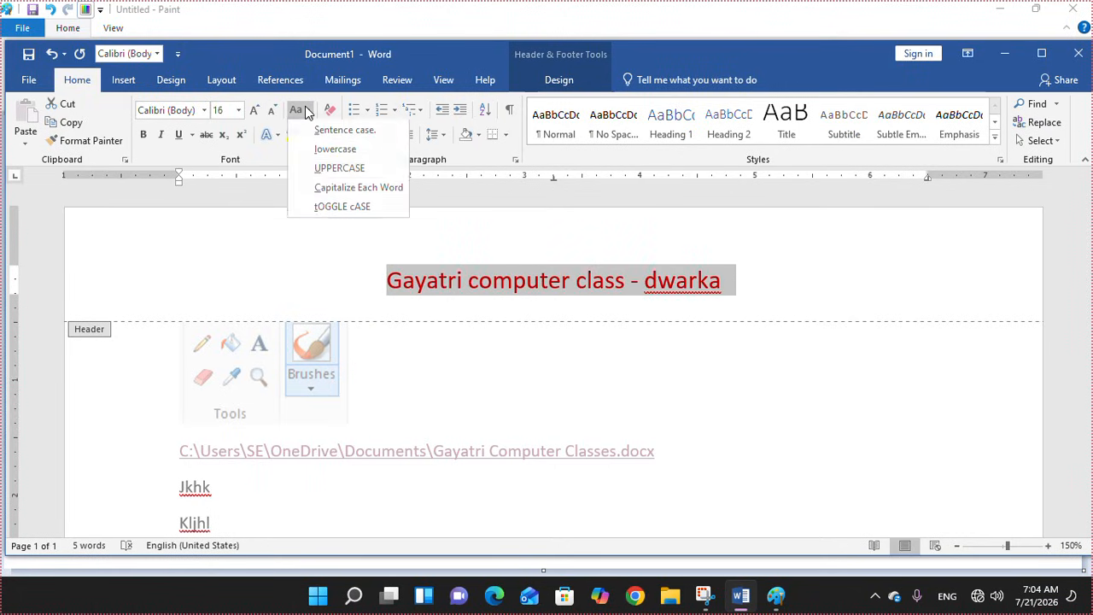
pyautogui.click(345, 187)
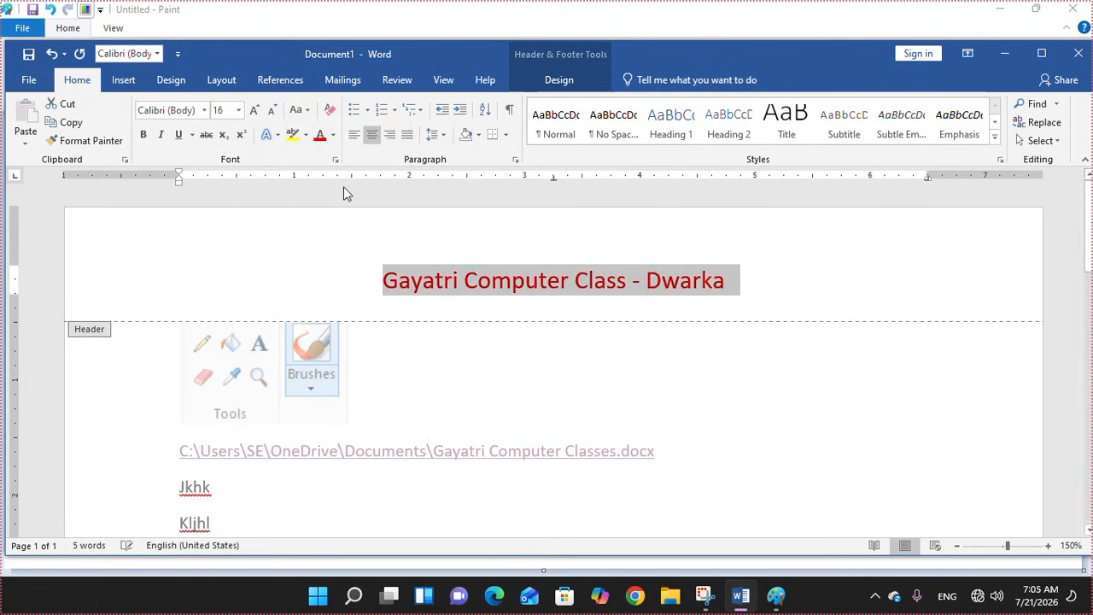
pyautogui.click(517, 289)
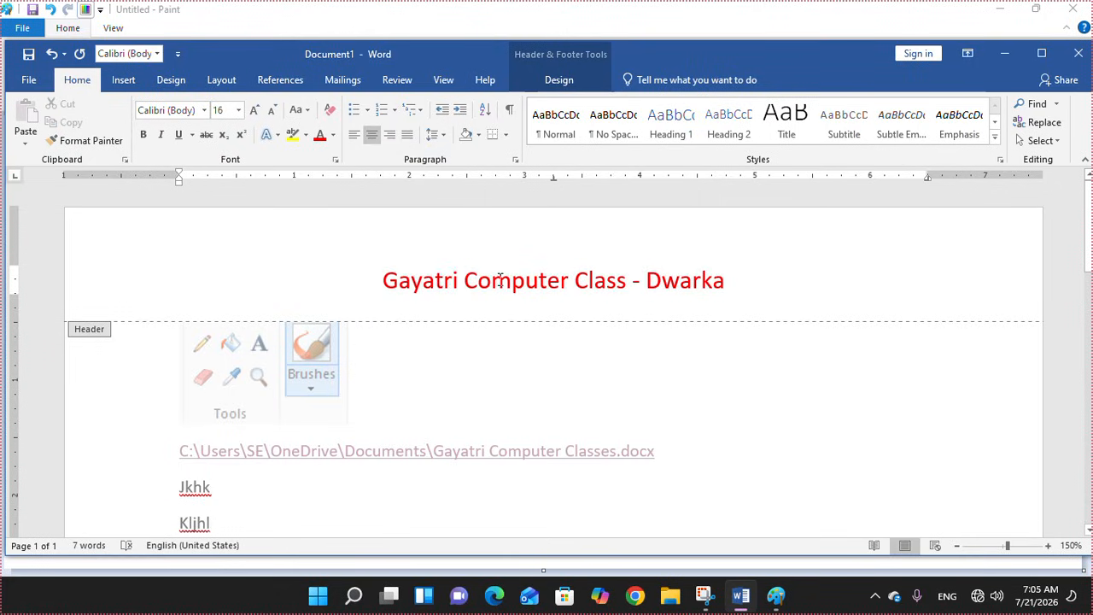
pyautogui.click(558, 80)
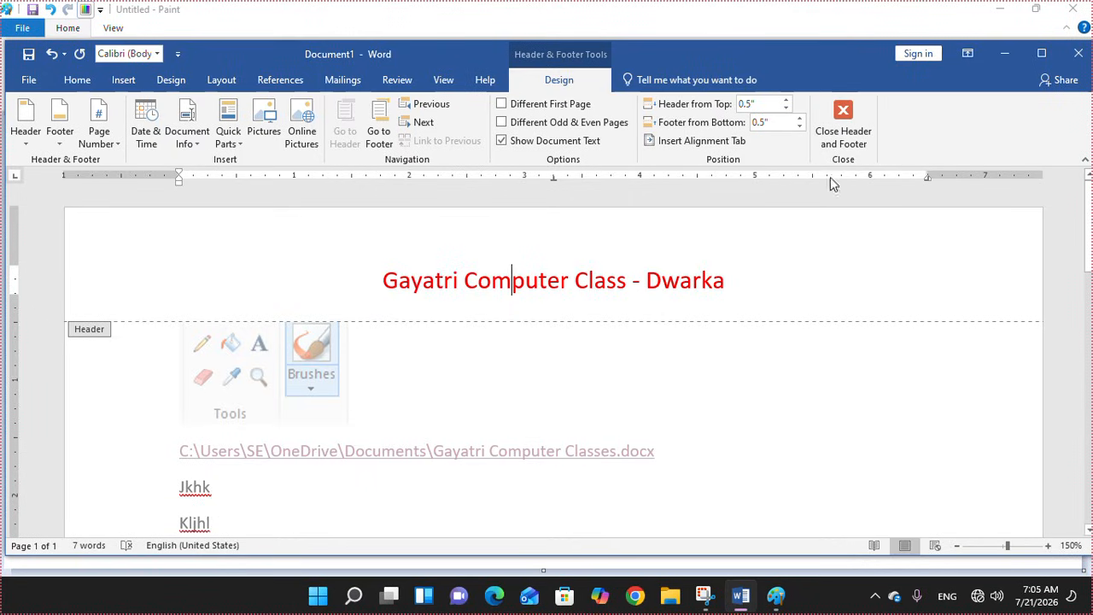
pyautogui.click(828, 131)
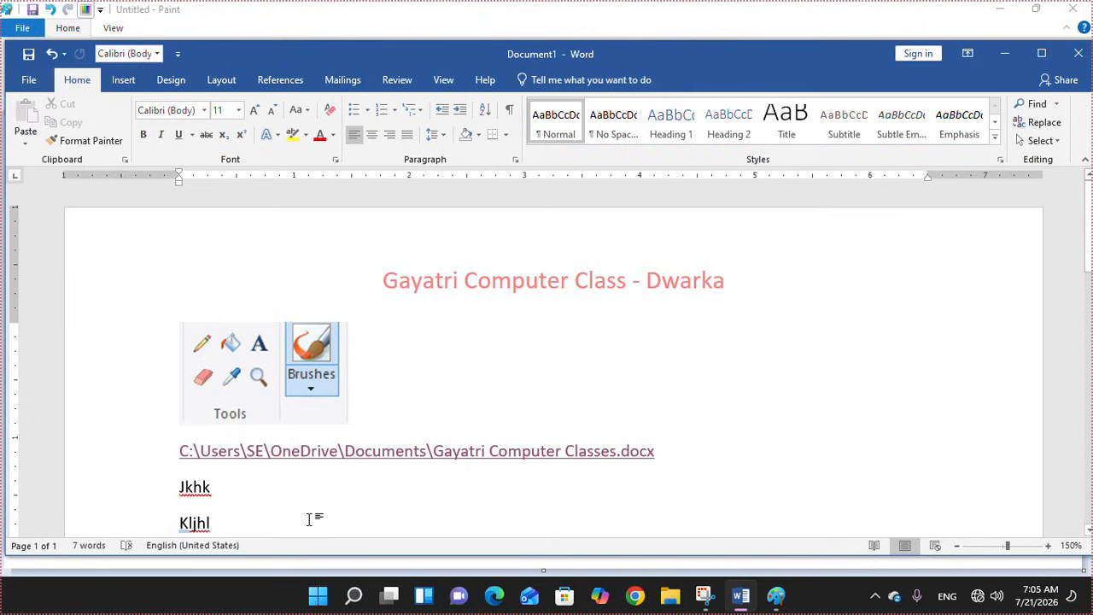
# Push onto page 2 with blank lines and type 'jkhjkhj' and 'jkhjkhk'
pyautogui.scroll(-3, 310, 519)
pyautogui.press('Return')
pyautogui.press('Return')
pyautogui.press('Return')
pyautogui.press('Return')
pyautogui.press('Return')
pyautogui.press('Return')
pyautogui.press('Return')
pyautogui.press('Return')
pyautogui.press('Return')
pyautogui.press('Return')
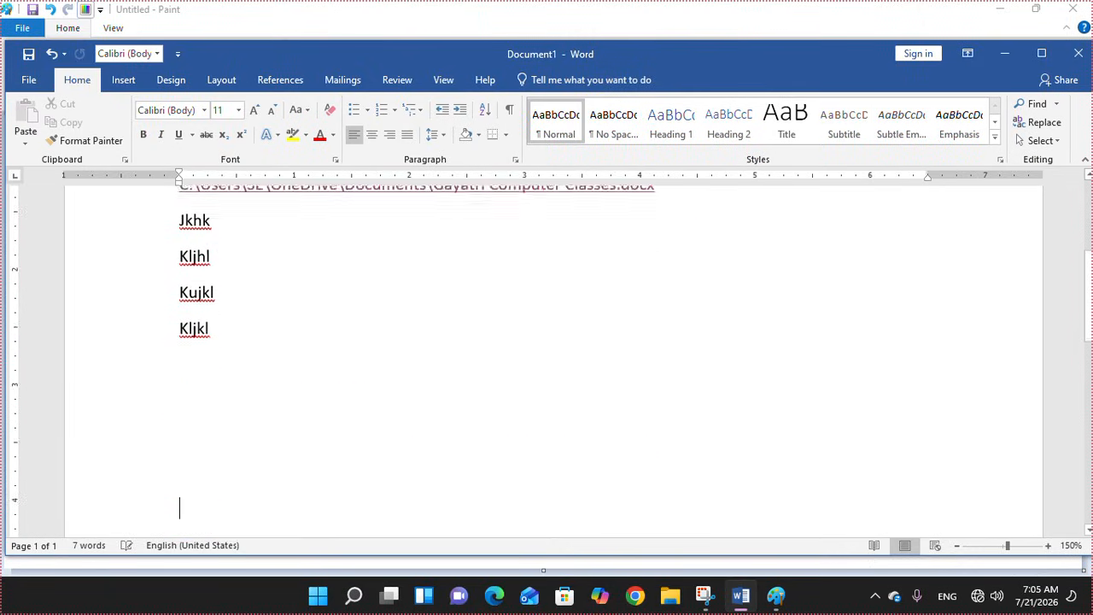
pyautogui.press('Return')
pyautogui.press('Return')
pyautogui.press('Return')
pyautogui.press('Return')
pyautogui.press('Return')
pyautogui.press('Return')
pyautogui.press('Return')
pyautogui.press('Return')
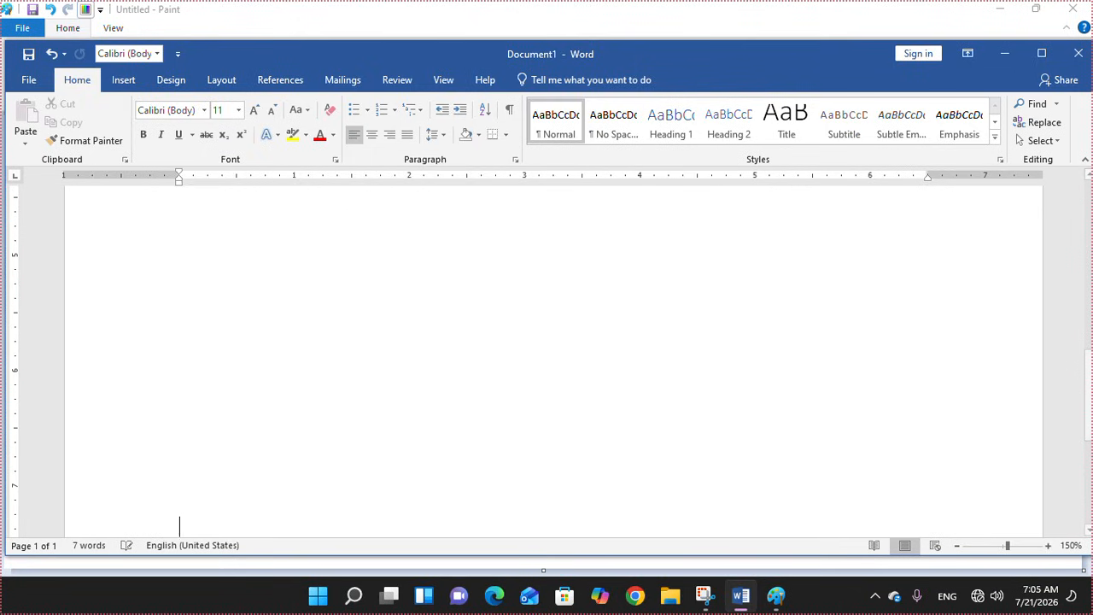
pyautogui.write('jkhjkhj')
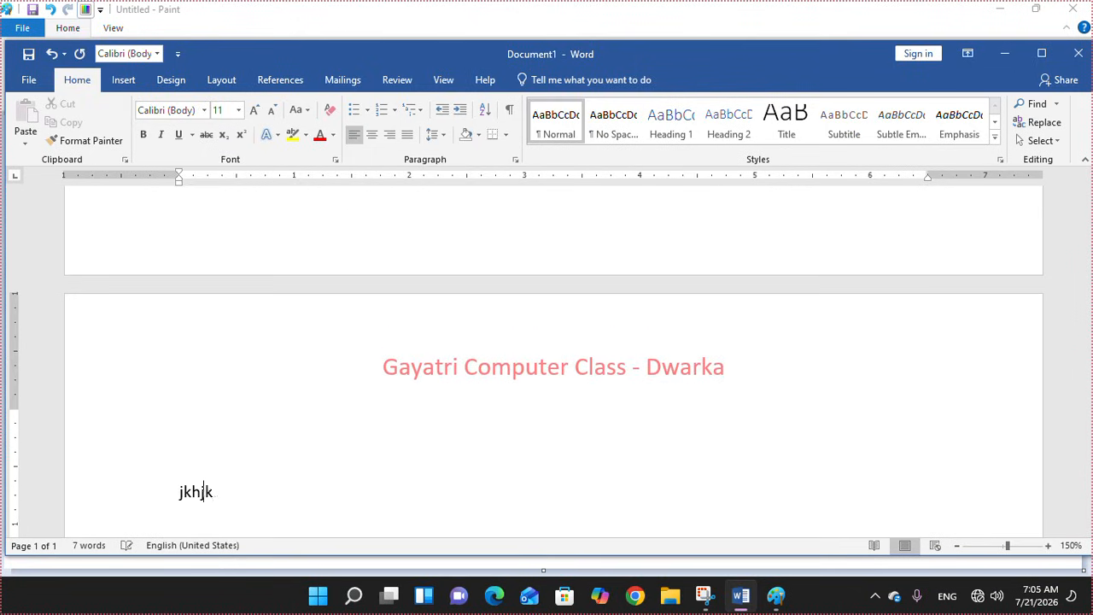
pyautogui.press('Return')
pyautogui.write('jkhjkhk')
pyautogui.press('Return')
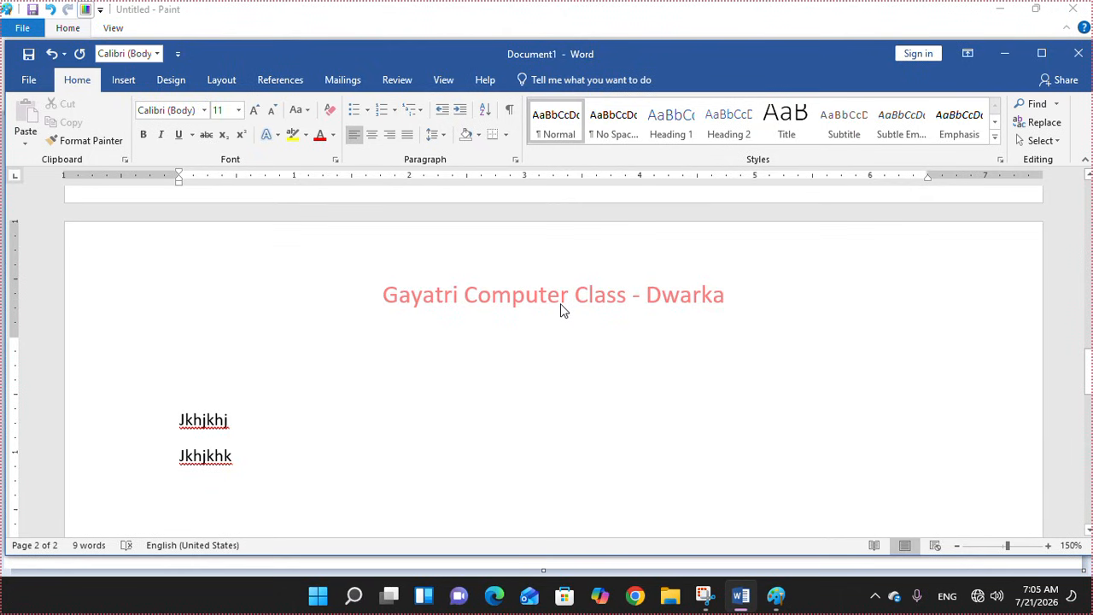
# Add a second header line with the contact mobile number below the title, then close the header
pyautogui.doubleClick(692, 295)
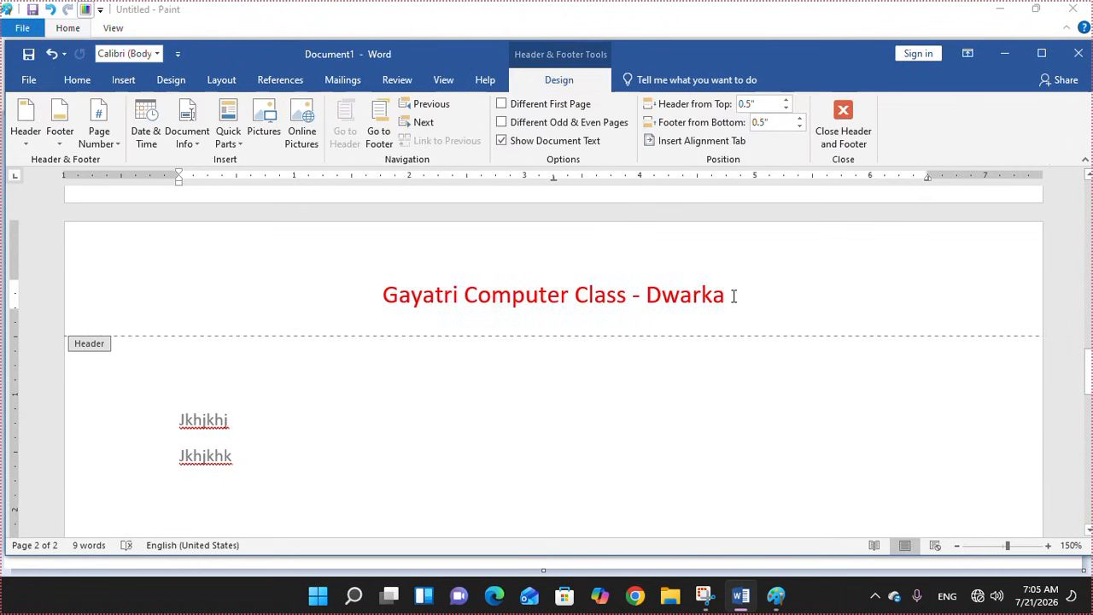
pyautogui.click(733, 296)
pyautogui.press('Return')
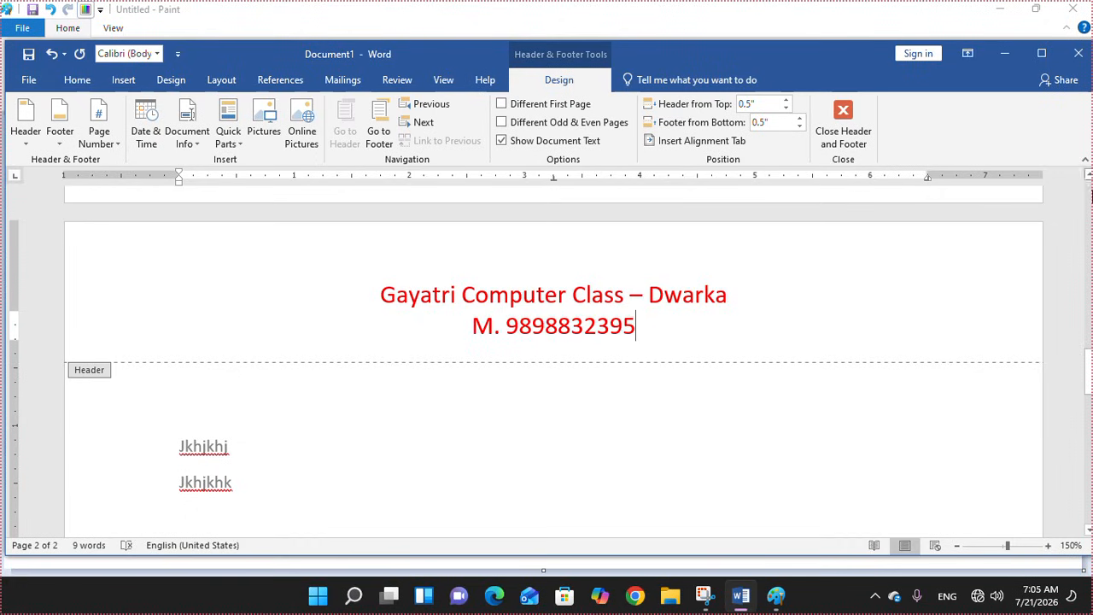
pyautogui.click(842, 135)
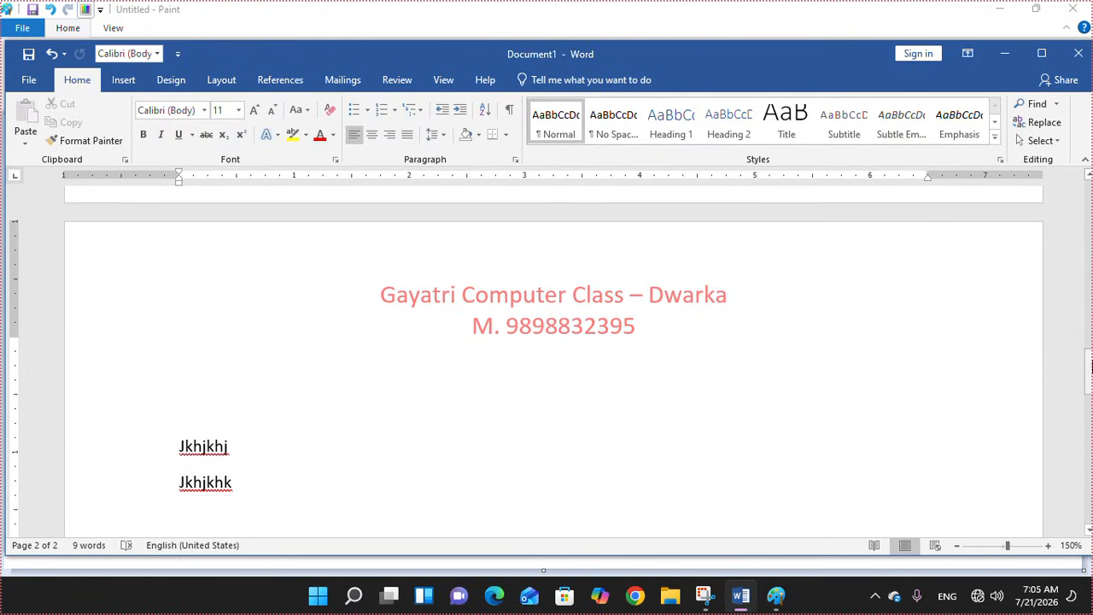
pyautogui.moveTo(1088, 369); pyautogui.dragTo(1089, 192)
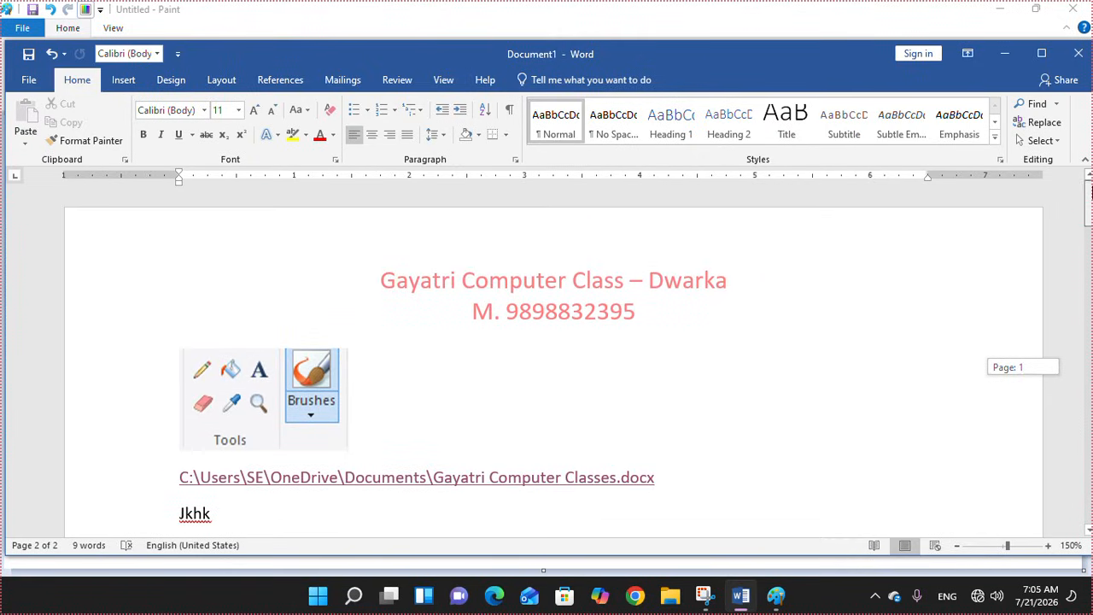
# Insert the built-in Blank (Three Columns) footer design
pyautogui.click(125, 84)
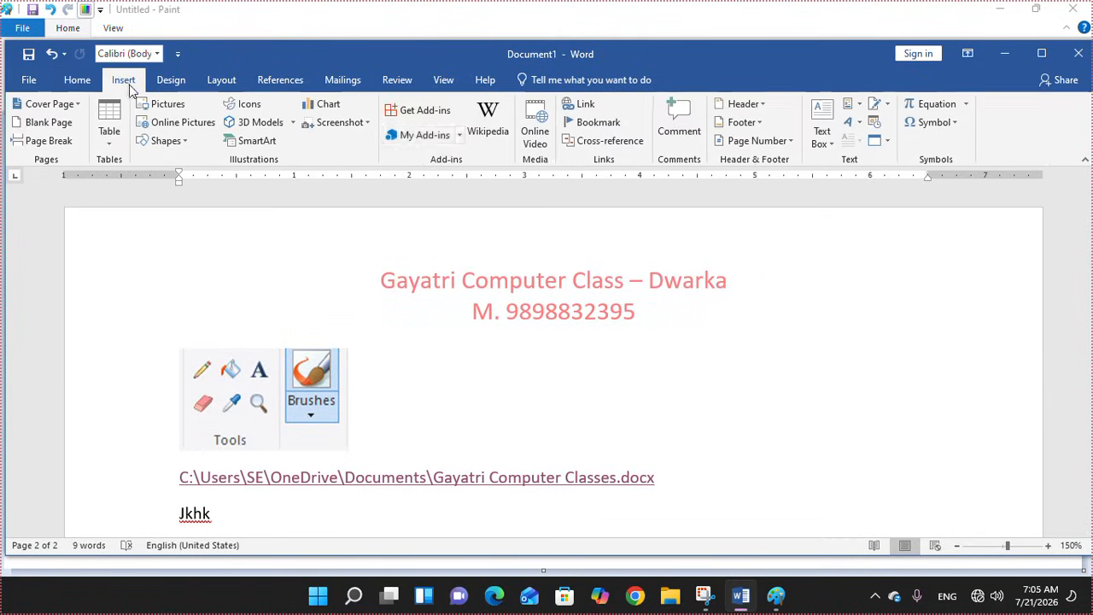
pyautogui.click(760, 124)
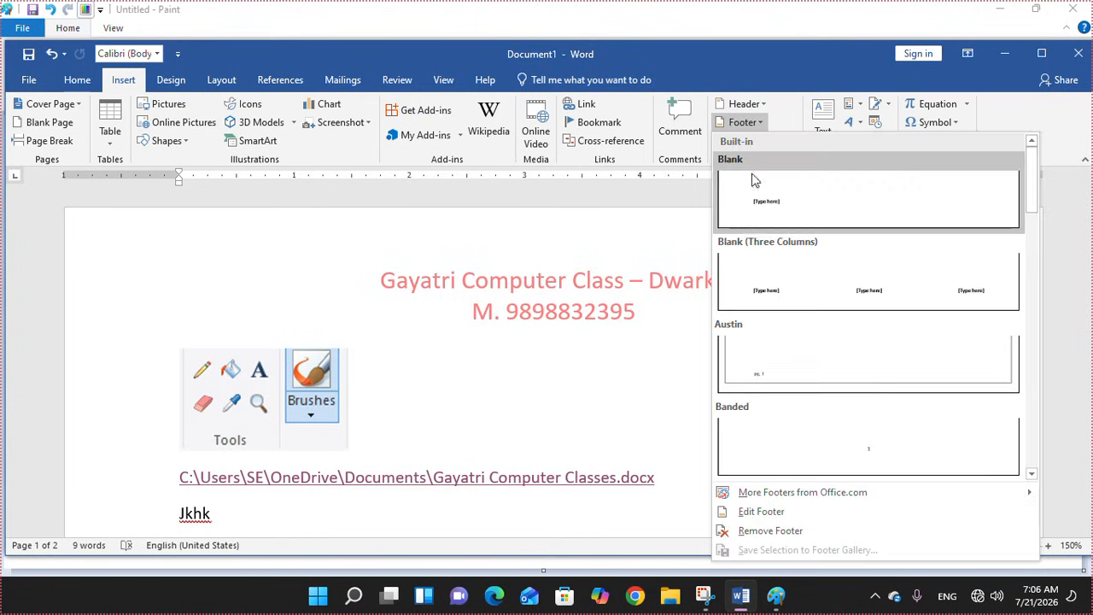
pyautogui.click(910, 296)
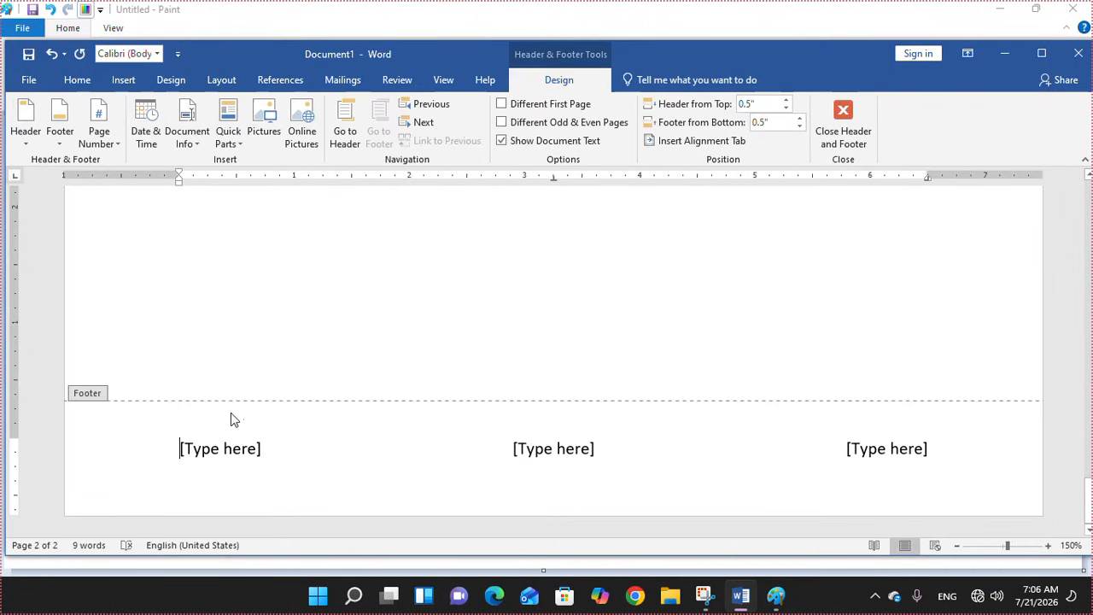
# Fill the footer slots with jhjkhjkhjk, jkhjkhk and 564565, then close footer editing
pyautogui.click(225, 449)
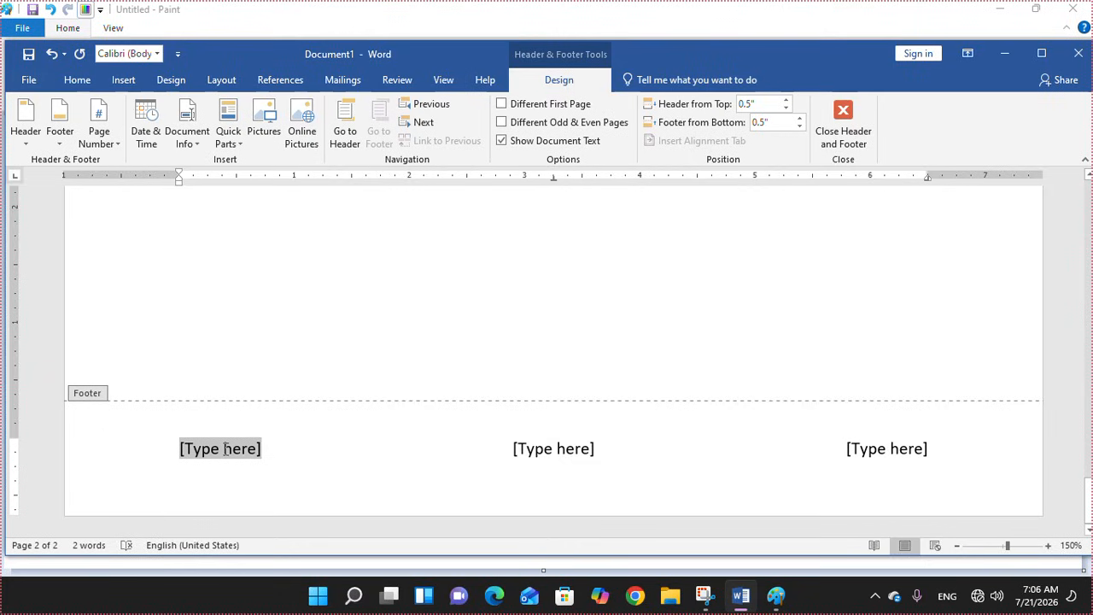
pyautogui.write('jhjkhjkhjk')
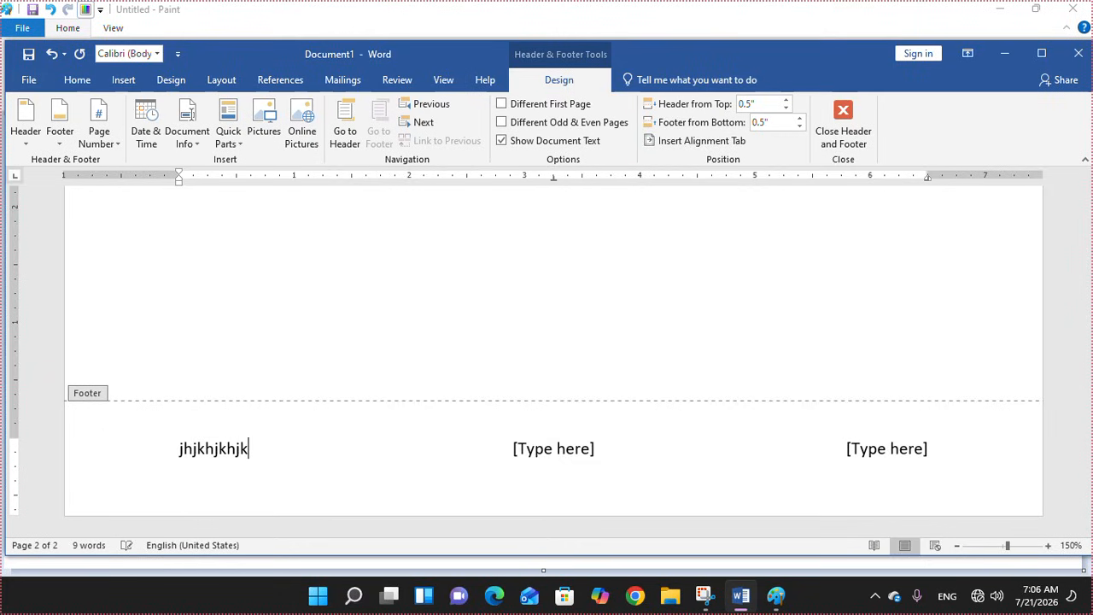
pyautogui.click(532, 453)
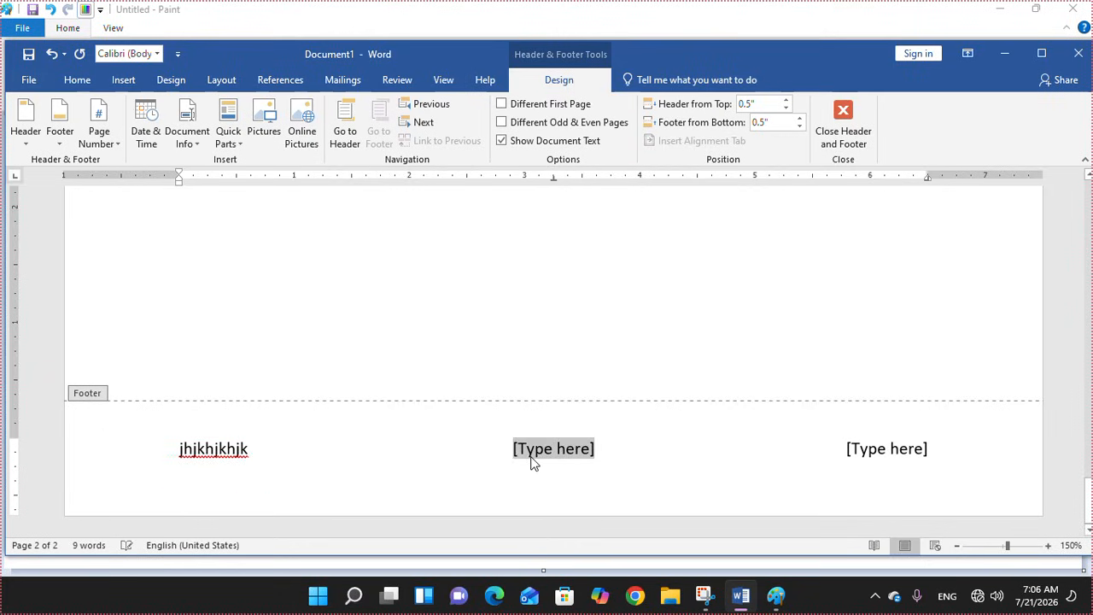
pyautogui.write('jkhjkhk')
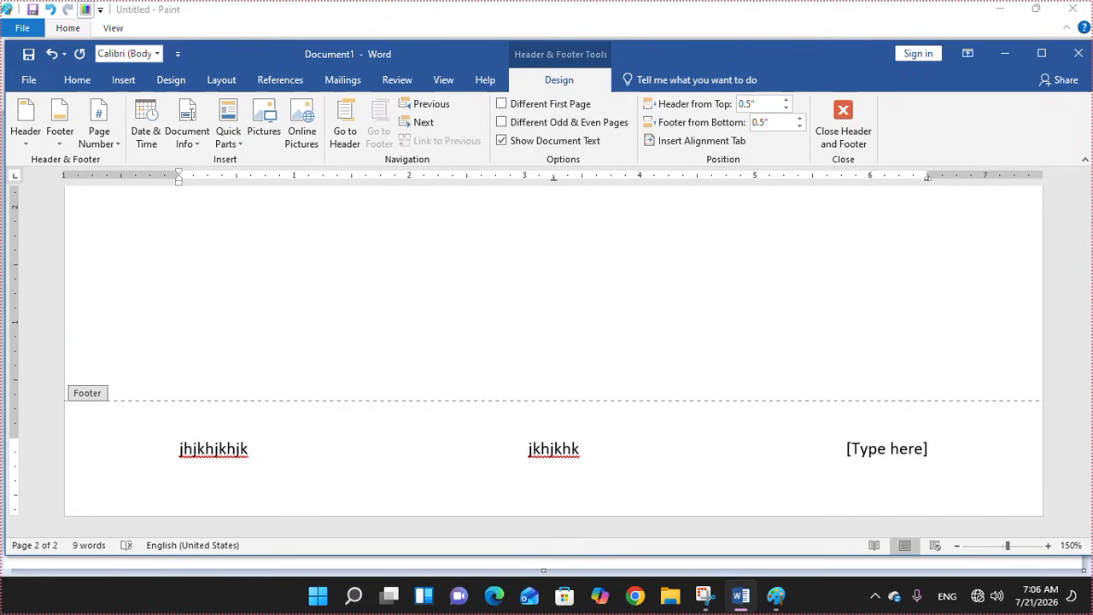
pyautogui.click(872, 453)
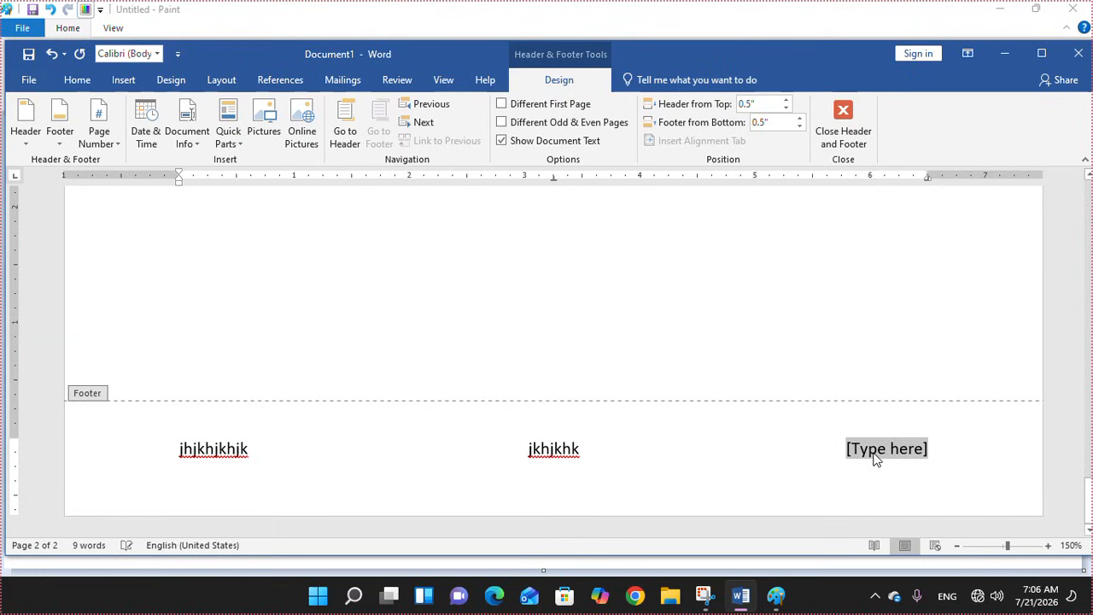
pyautogui.write('564565')
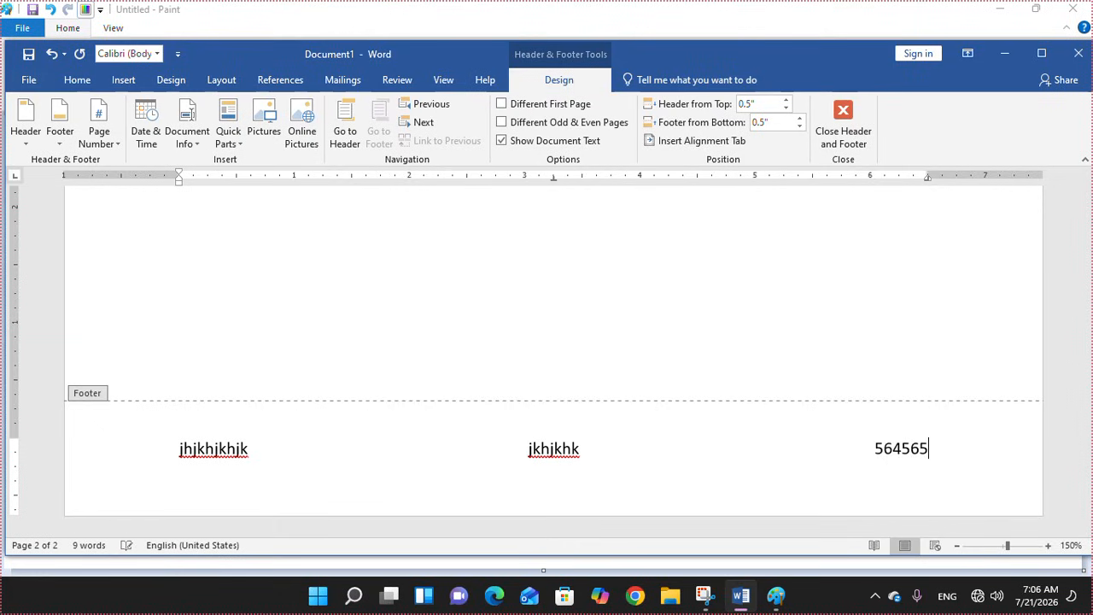
pyautogui.click(843, 124)
pyautogui.moveTo(1089, 391); pyautogui.dragTo(1089, 331)
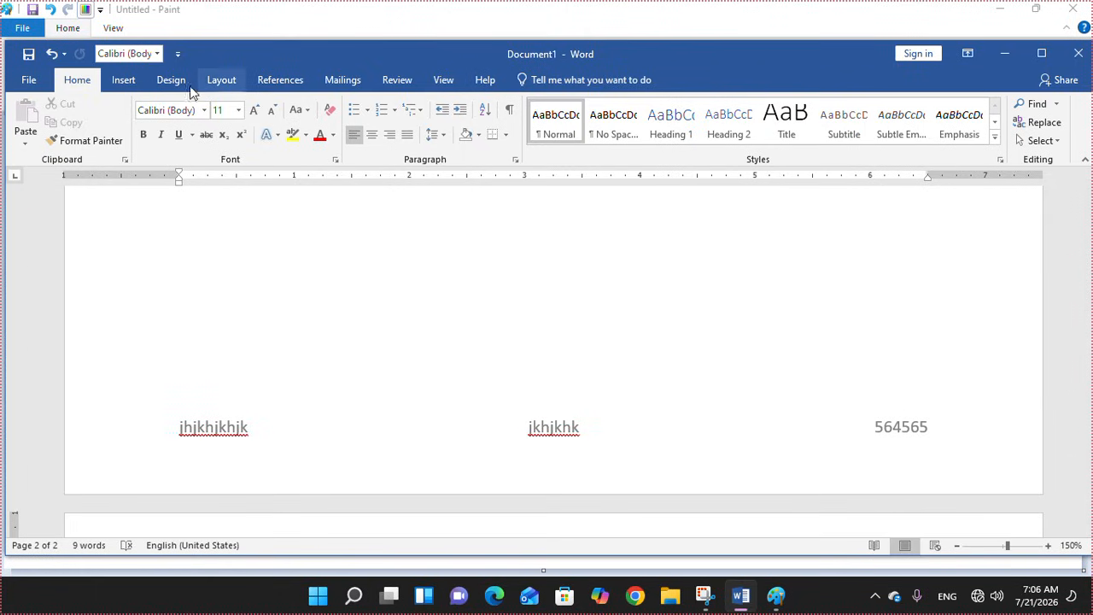
# Add a Plain Number 2 page number centred at the bottom of the page
pyautogui.click(132, 81)
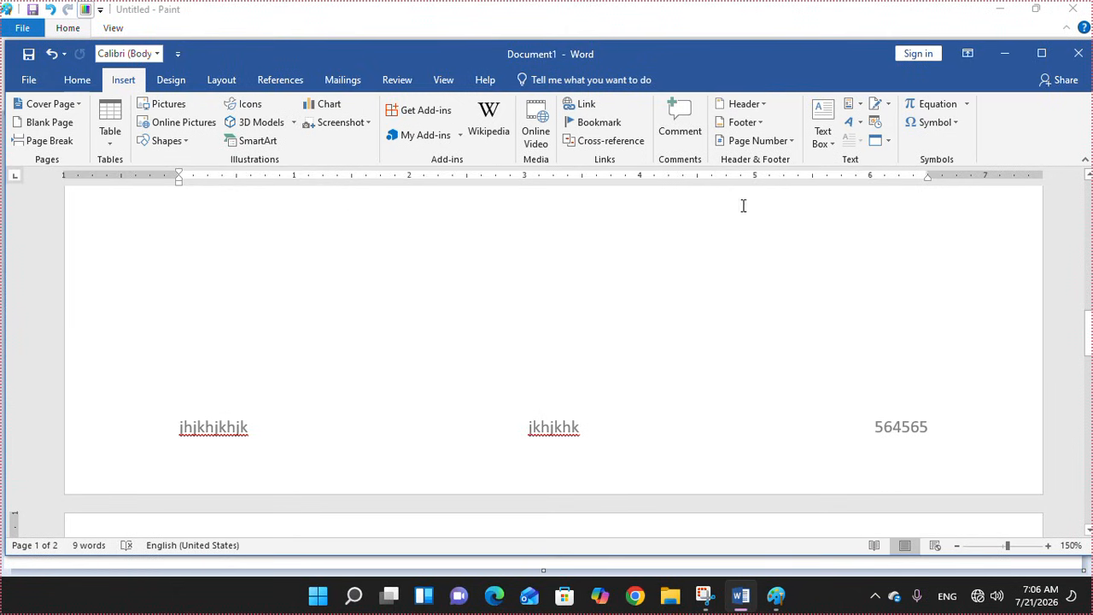
pyautogui.click(793, 142)
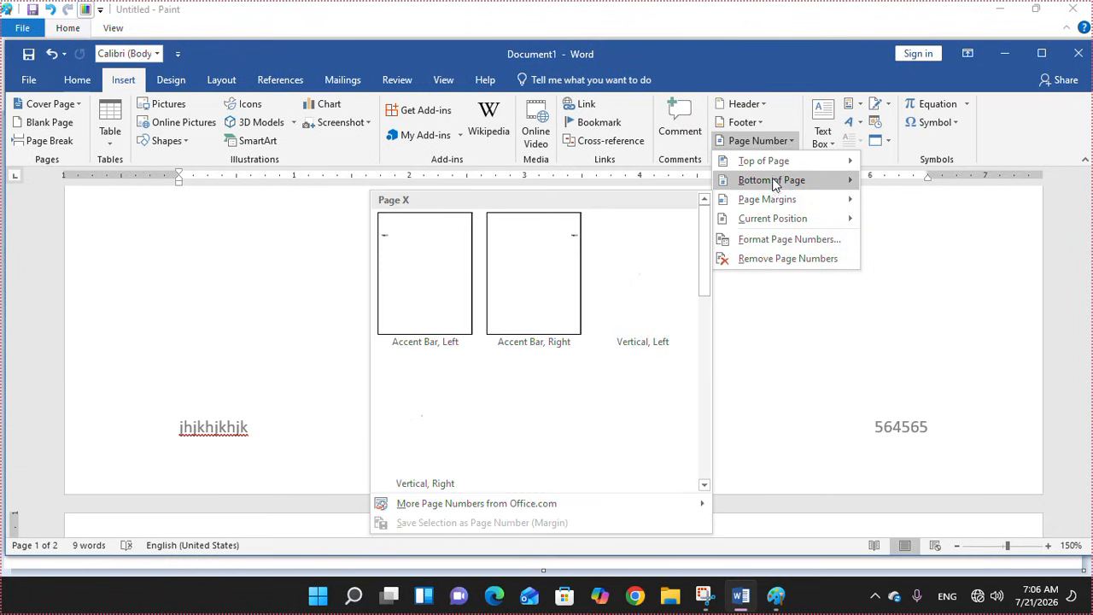
pyautogui.moveTo(771, 180)
pyautogui.click(556, 303)
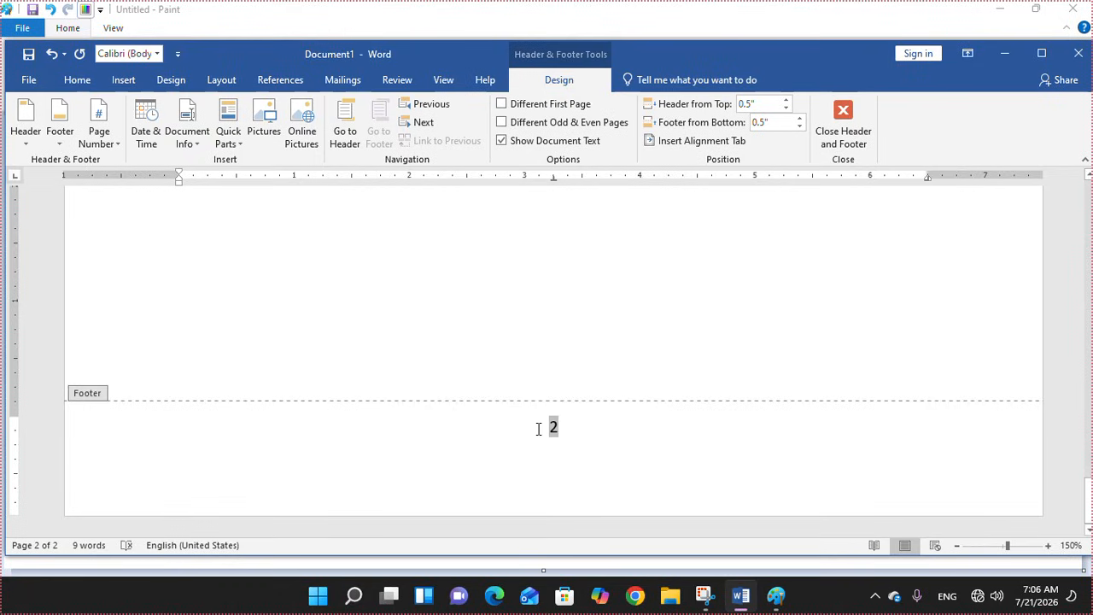
# Label the page number with 'Page :' and close footer editing
pyautogui.write('Page :')
pyautogui.click(605, 444)
pyautogui.click(846, 125)
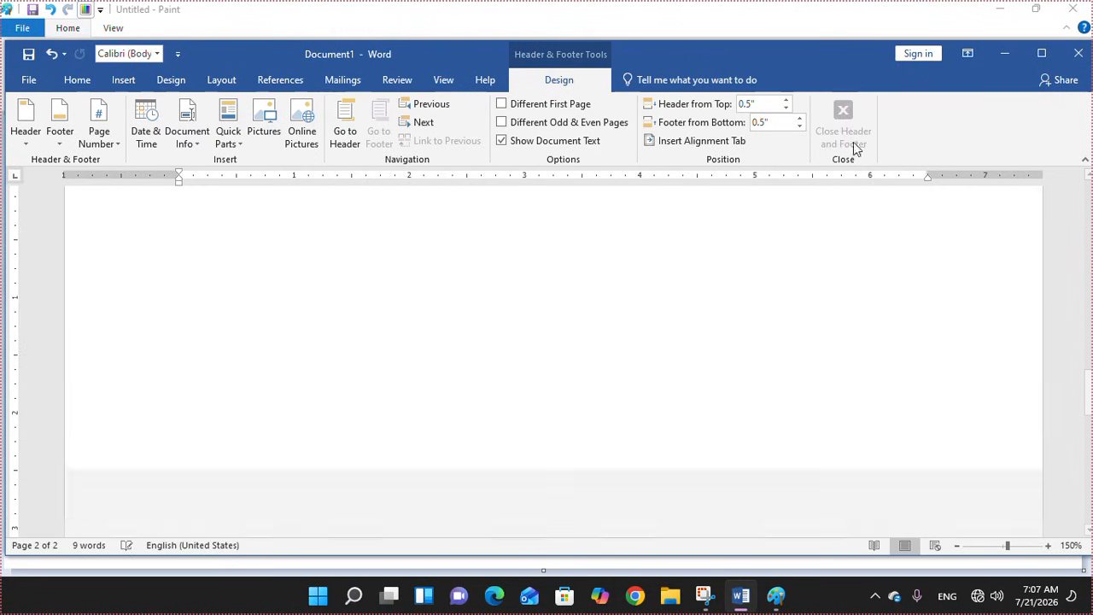
pyautogui.moveTo(1089, 402); pyautogui.dragTo(1090, 532)
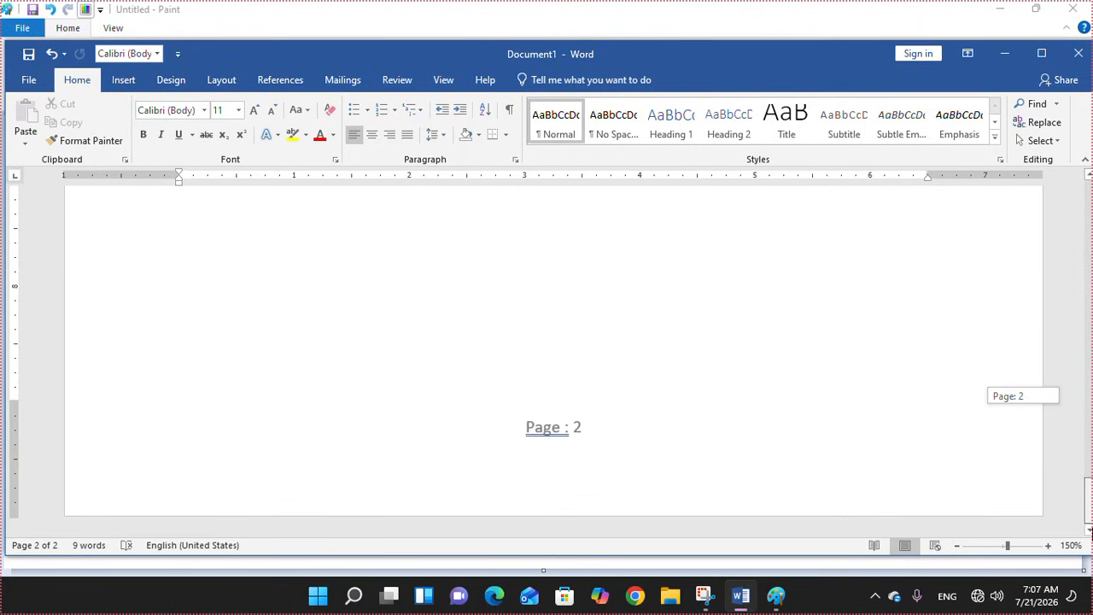
pyautogui.moveTo(1090, 531); pyautogui.dragTo(1089, 377)
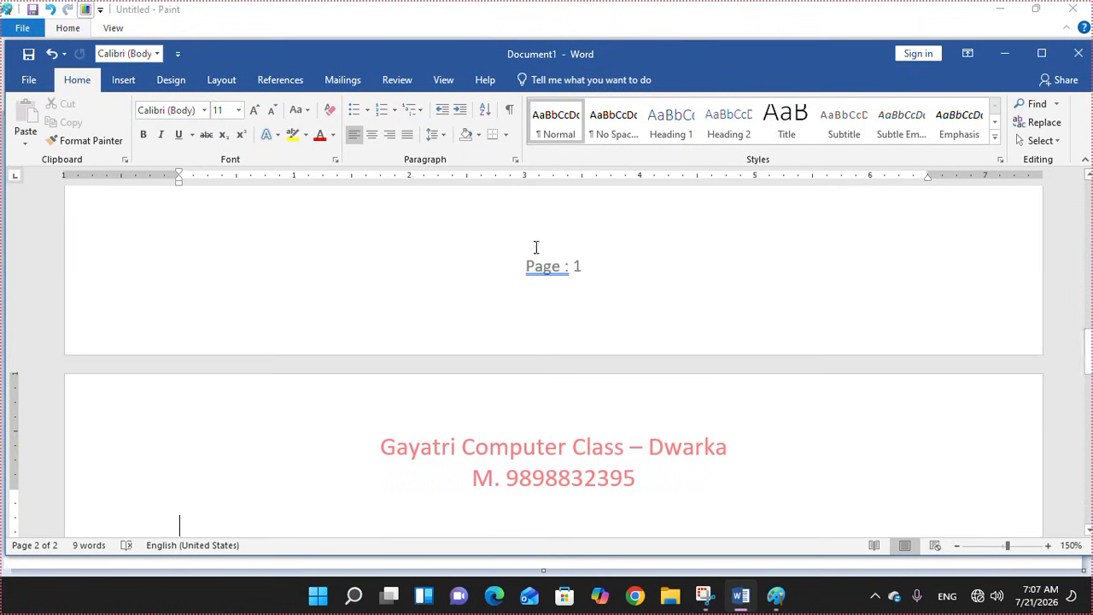
pyautogui.click(123, 79)
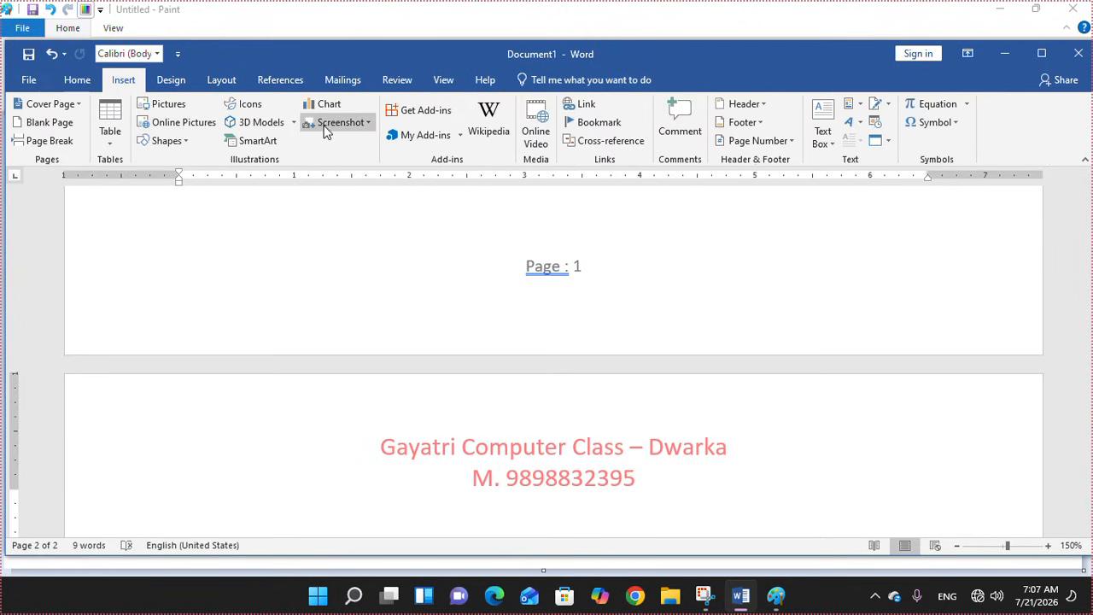